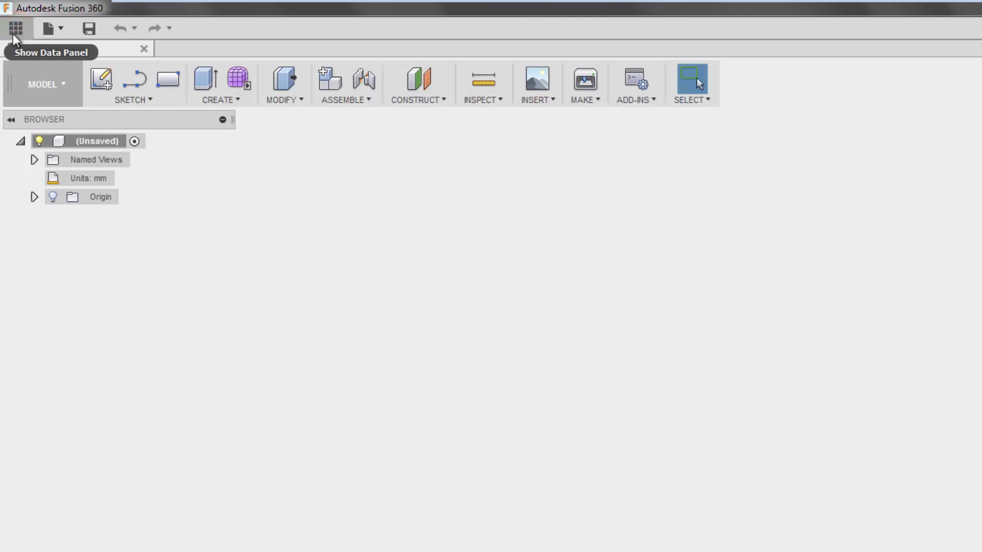
- Show the Data Panel, look inside My First Project, then return and select the TECHNOHACKERS project
click(19, 28)
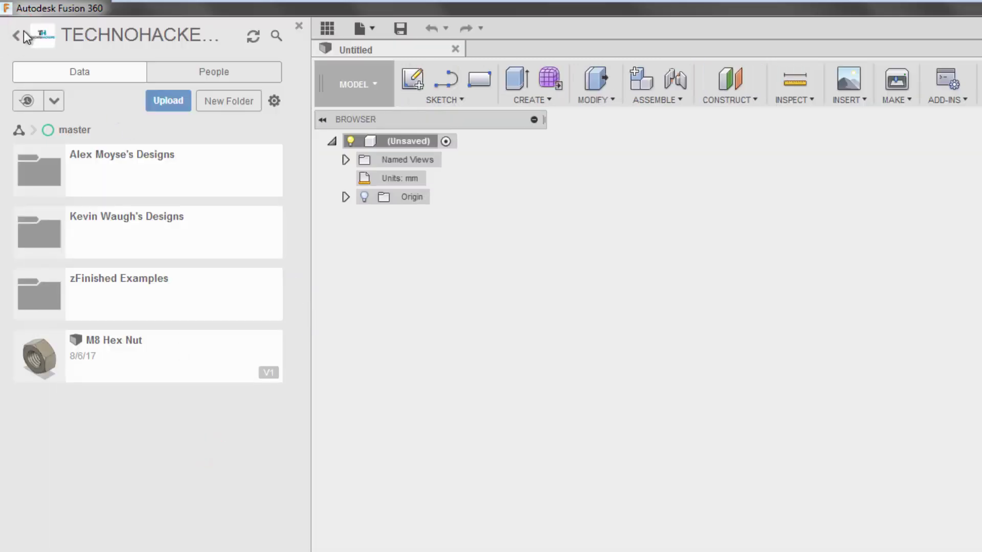
click(17, 34)
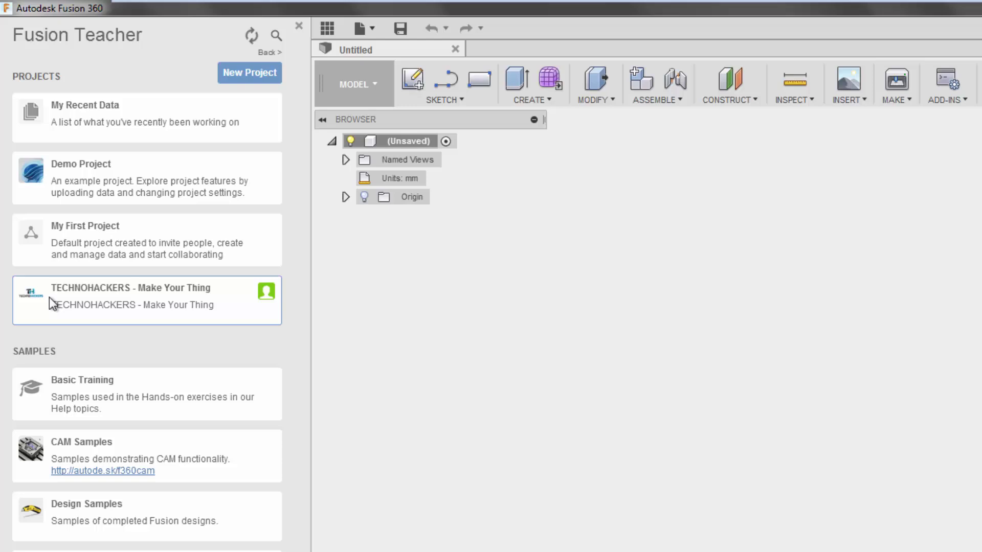
click(130, 237)
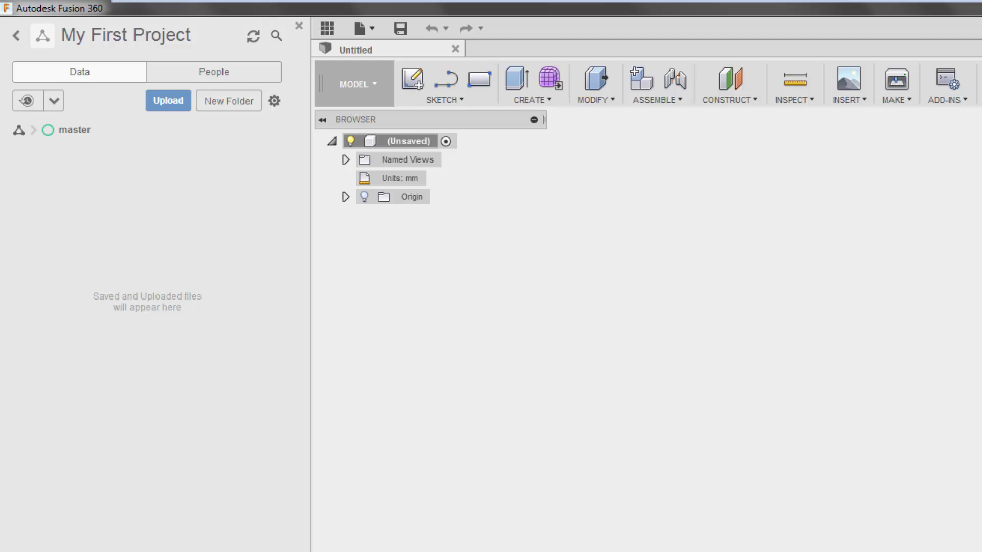
click(169, 257)
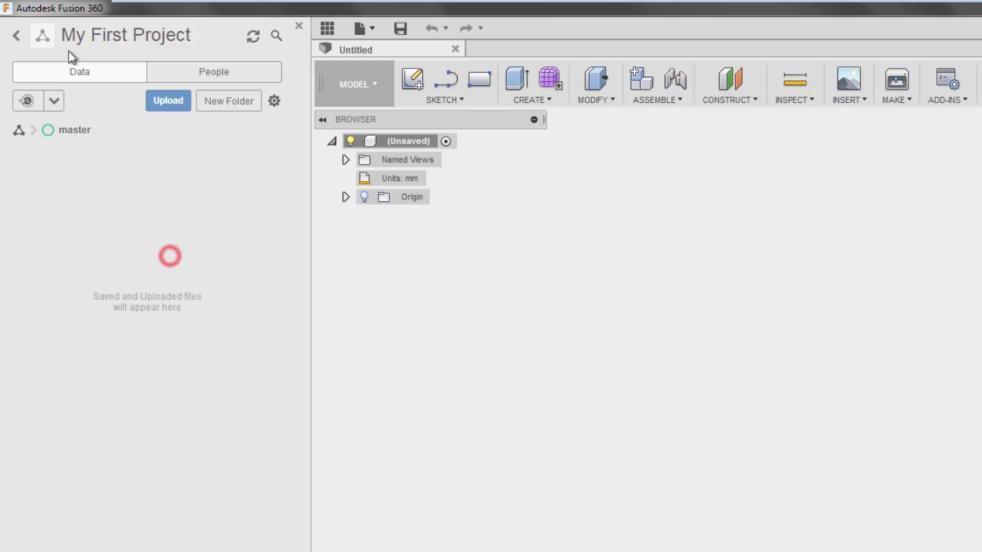
click(17, 35)
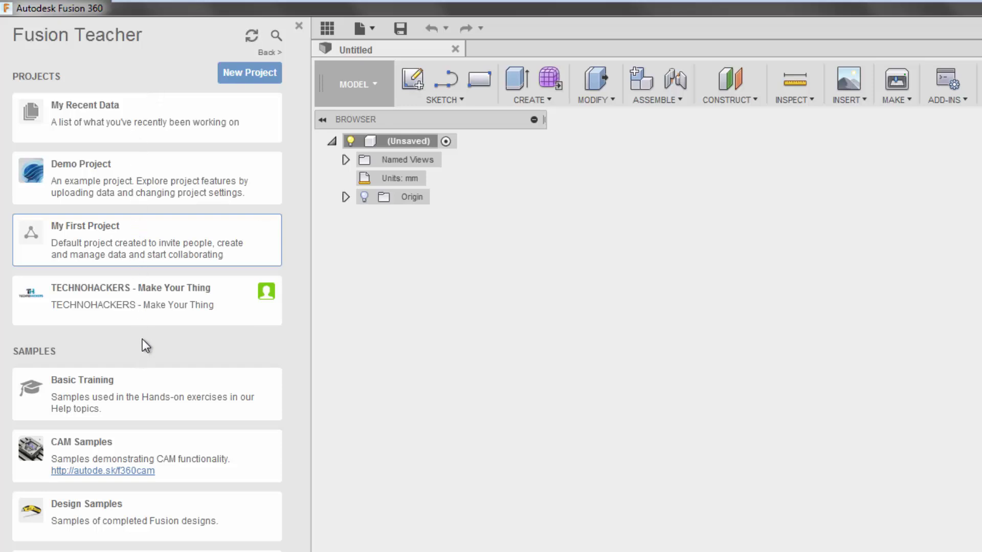
click(136, 308)
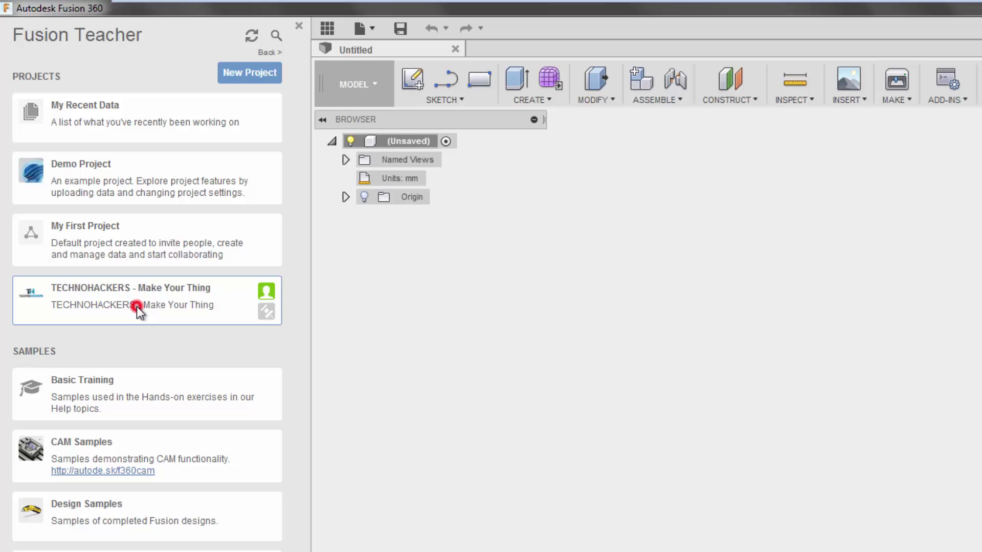
- Open the TECHNOHACKERS project and briefly select, then deselect, the M8 Hex Nut design
double_click(185, 294)
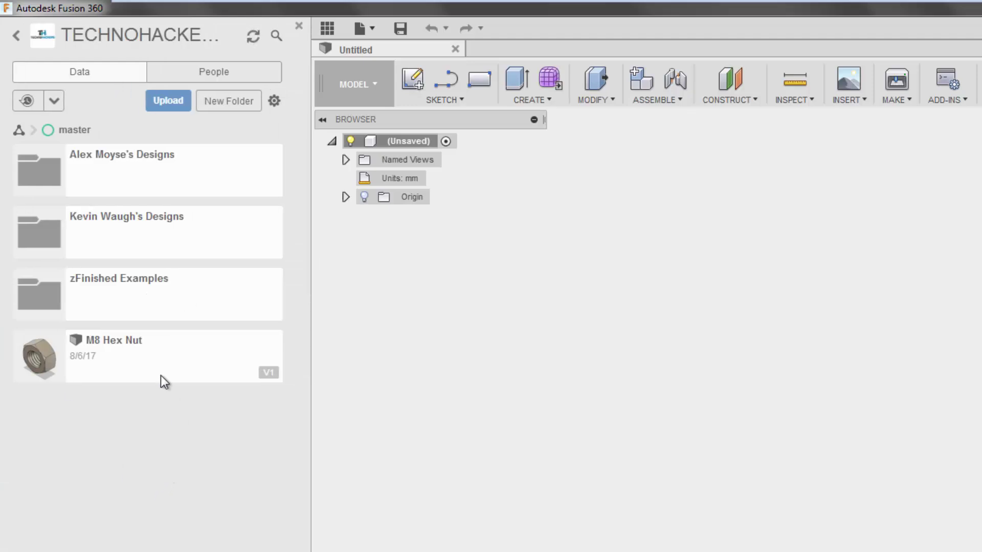
click(148, 355)
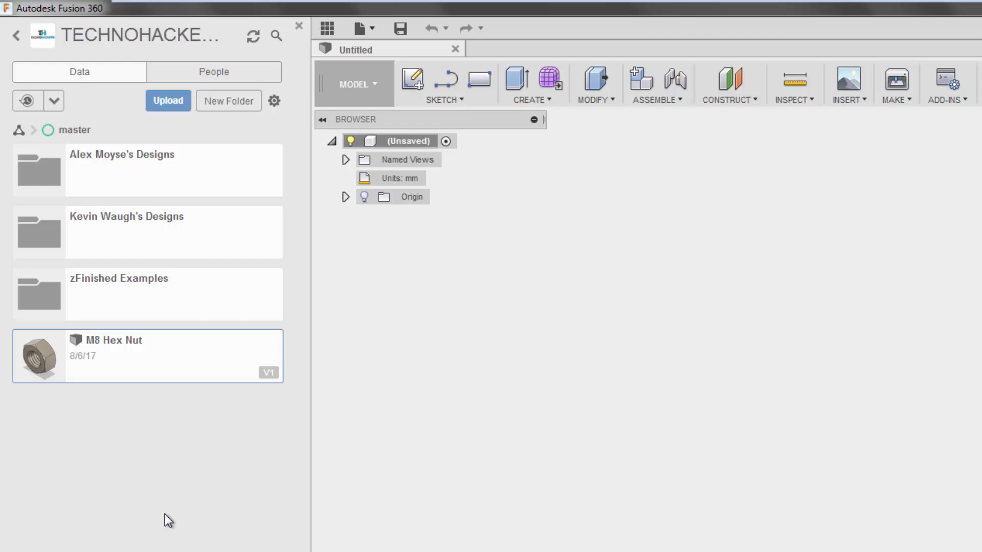
click(164, 515)
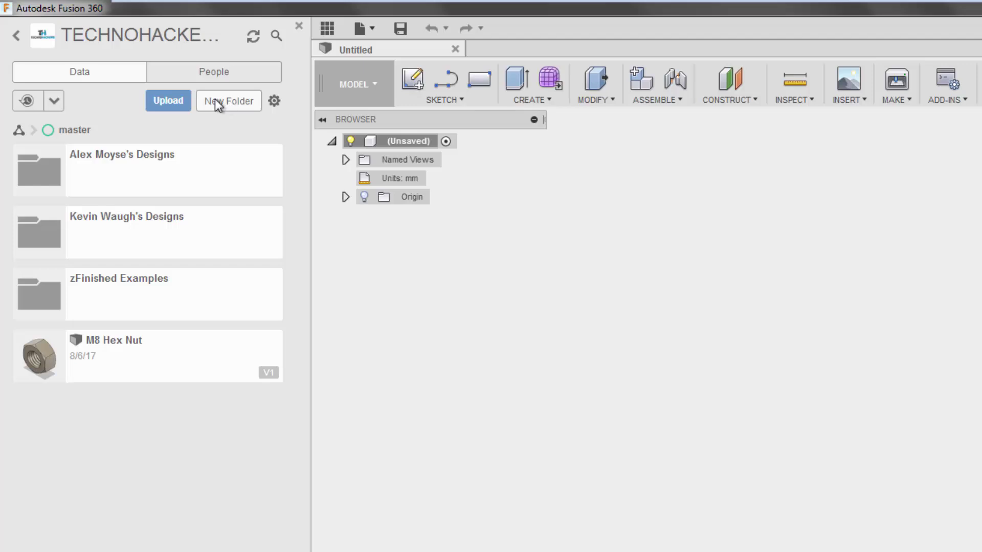
- Create a new folder named after the user and ending in 'Designs', then select it
click(236, 104)
text(S)
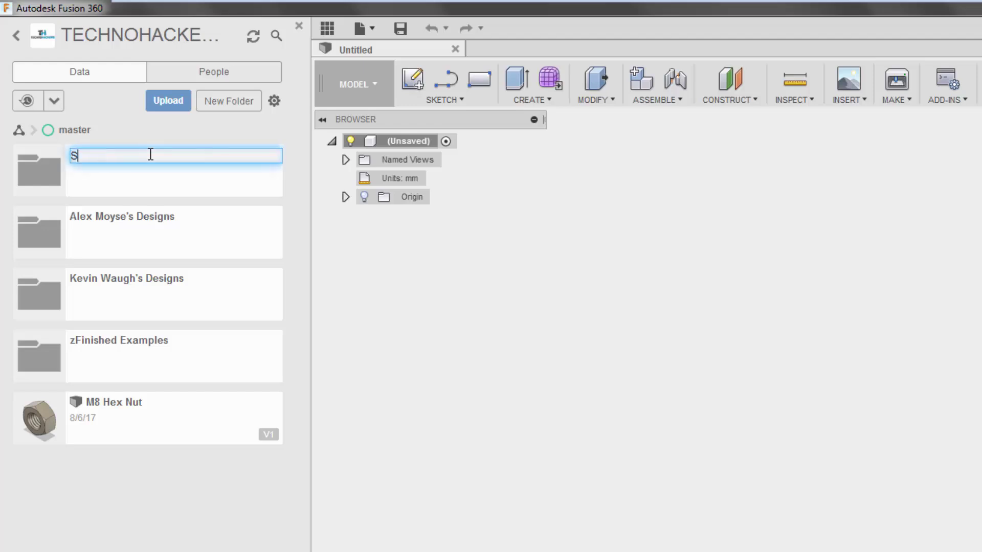
text(cott Mo)
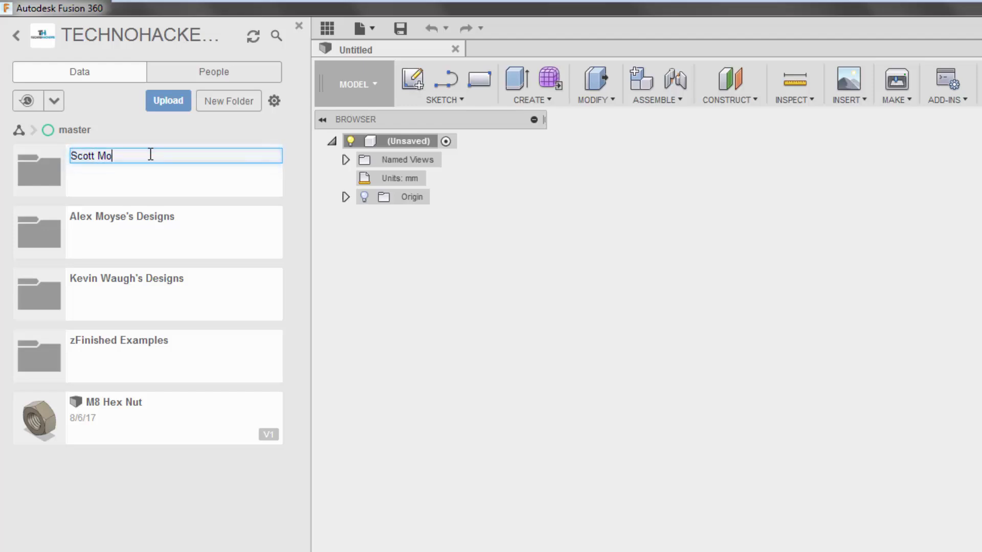
text(yse's Desin)
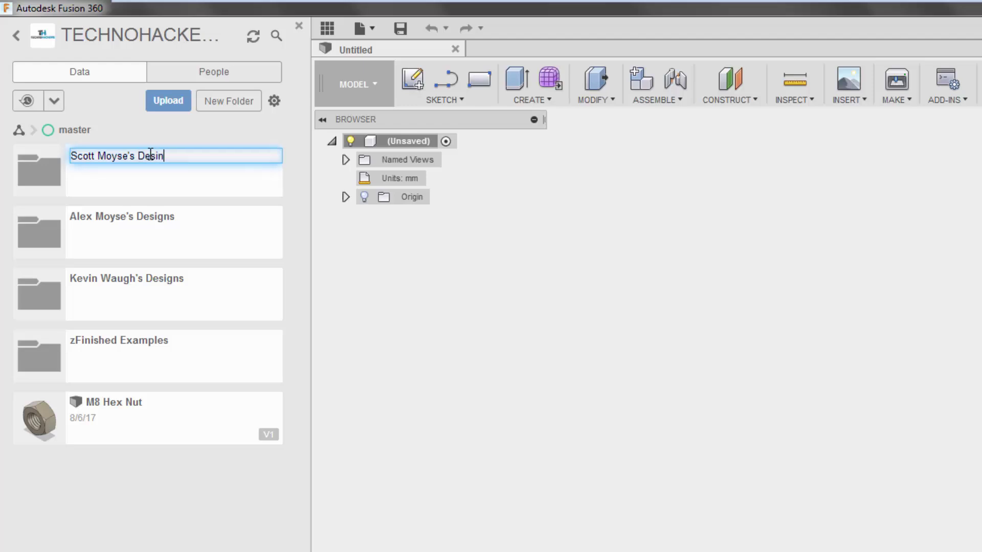
key(BackSpace)
text(gns)
key(Return)
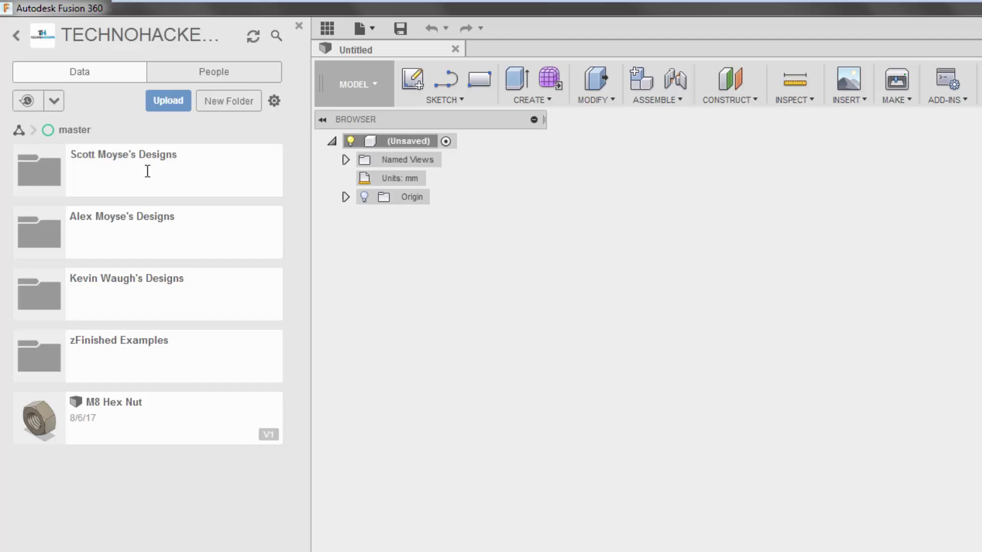
click(110, 286)
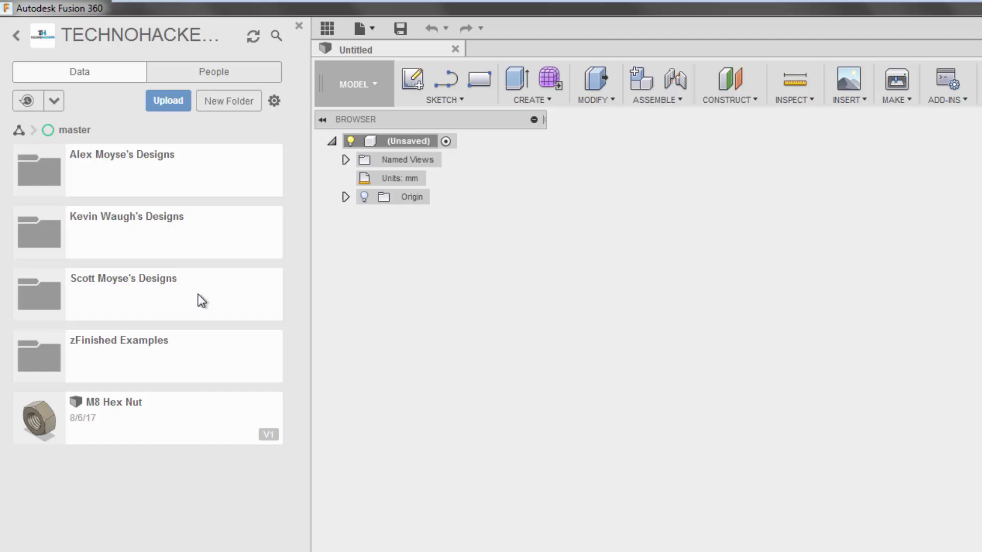
click(140, 299)
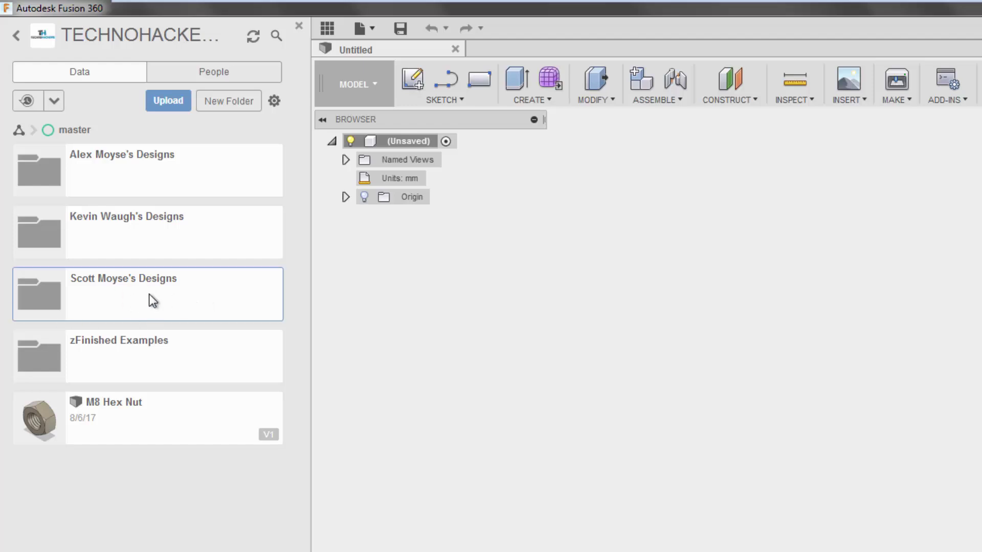
- Open the empty personal designs folder, then close the Data Panel to reveal the Untitled design
double_click(148, 292)
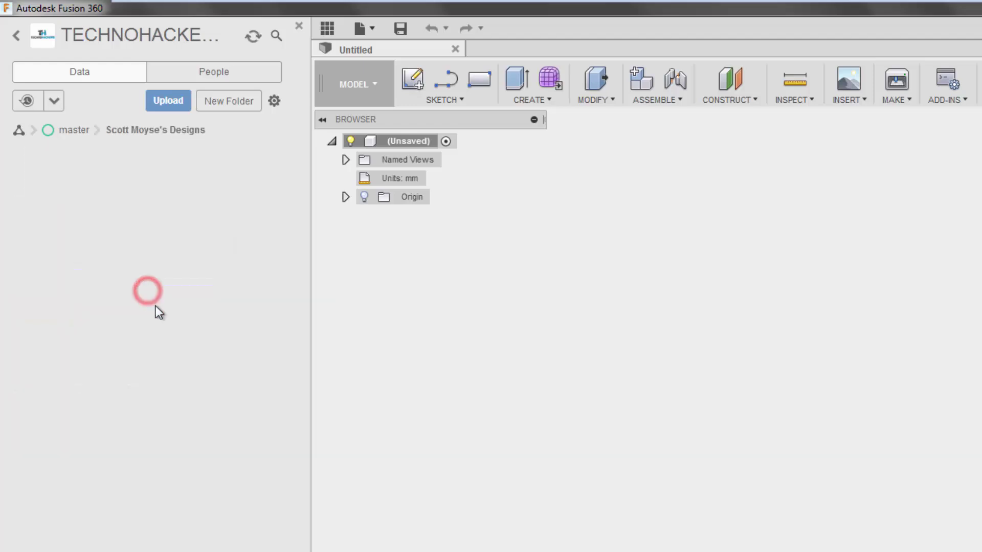
click(163, 324)
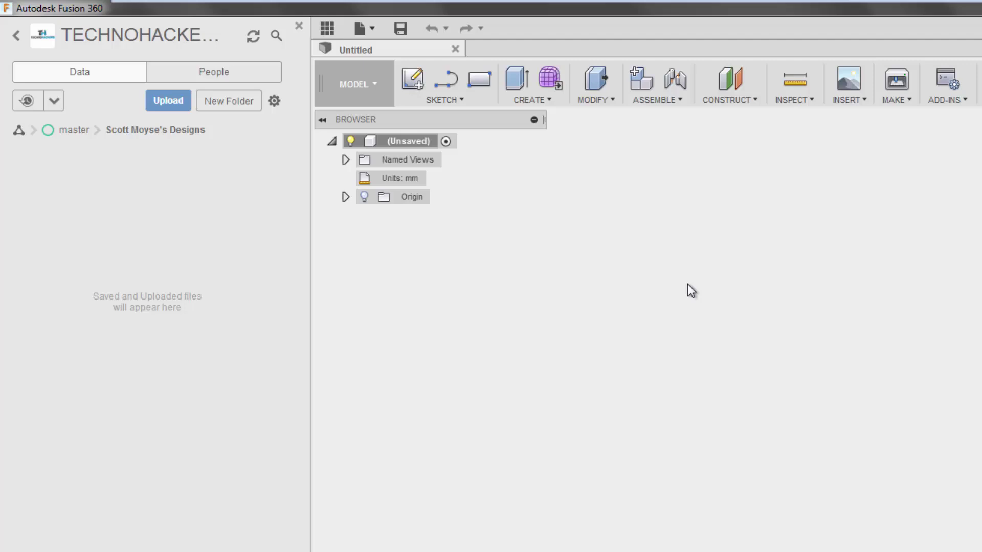
click(299, 25)
click(420, 346)
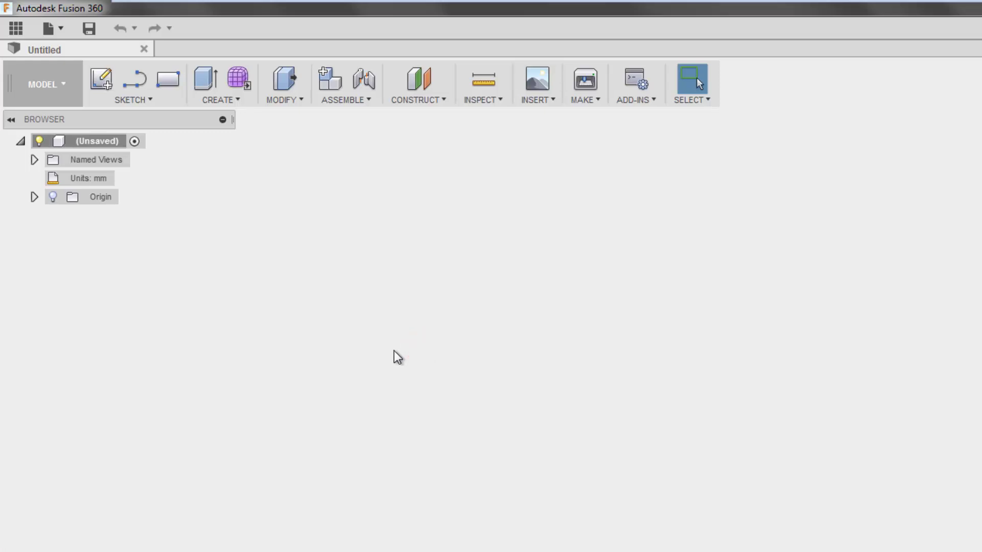
click(393, 350)
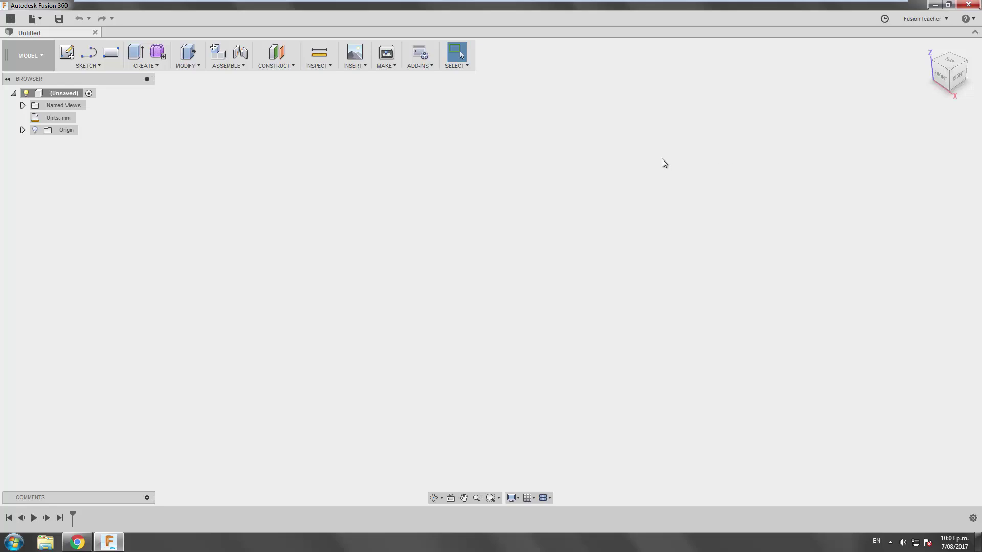
- Open SCM Spinner Button from zFinished Examples, orbit it, and roll the timeline to the start
click(11, 18)
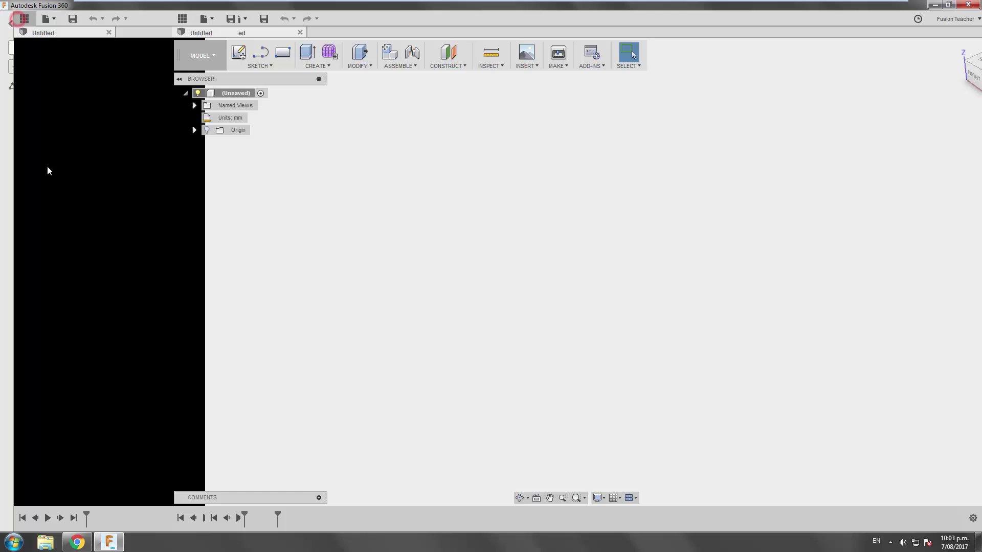
click(49, 139)
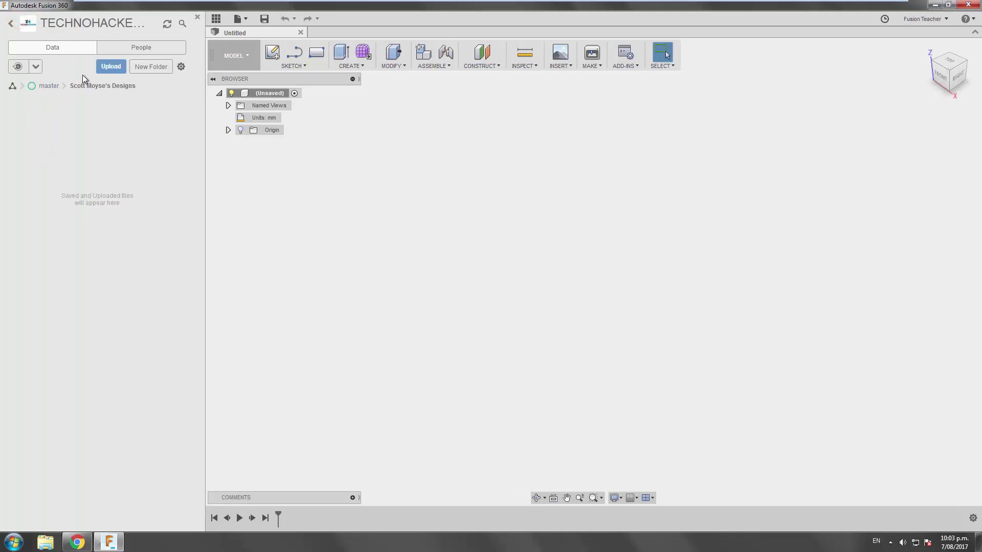
click(48, 86)
click(98, 322)
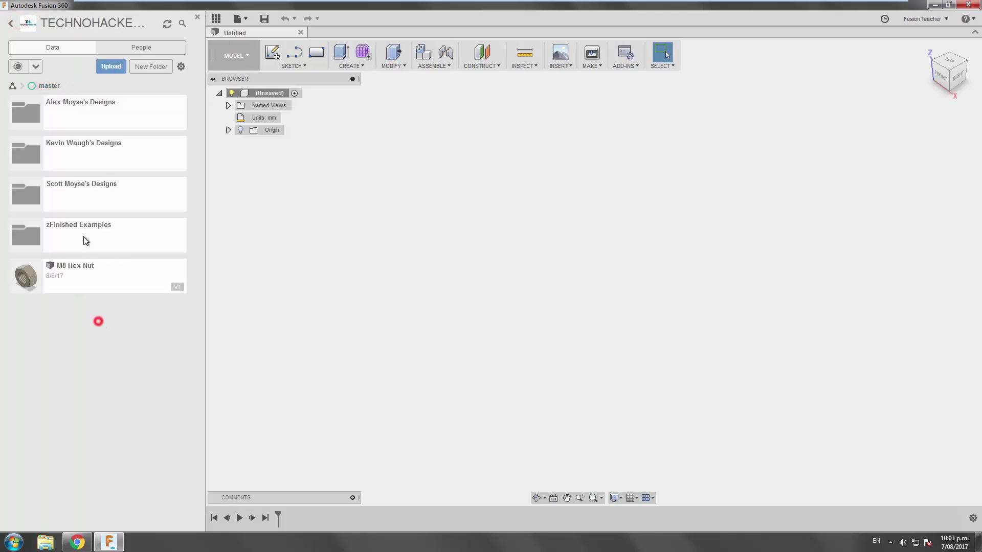
click(82, 225)
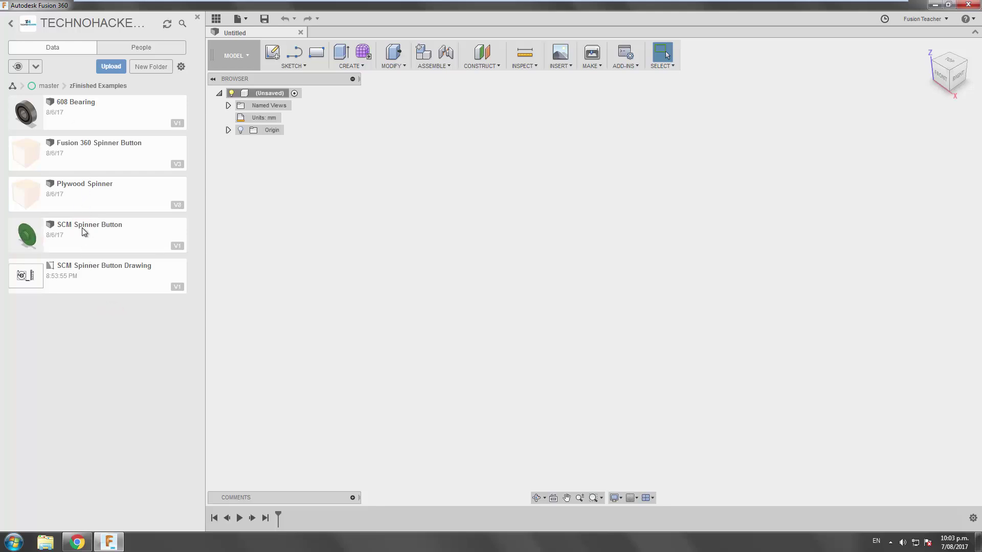
double_click(83, 231)
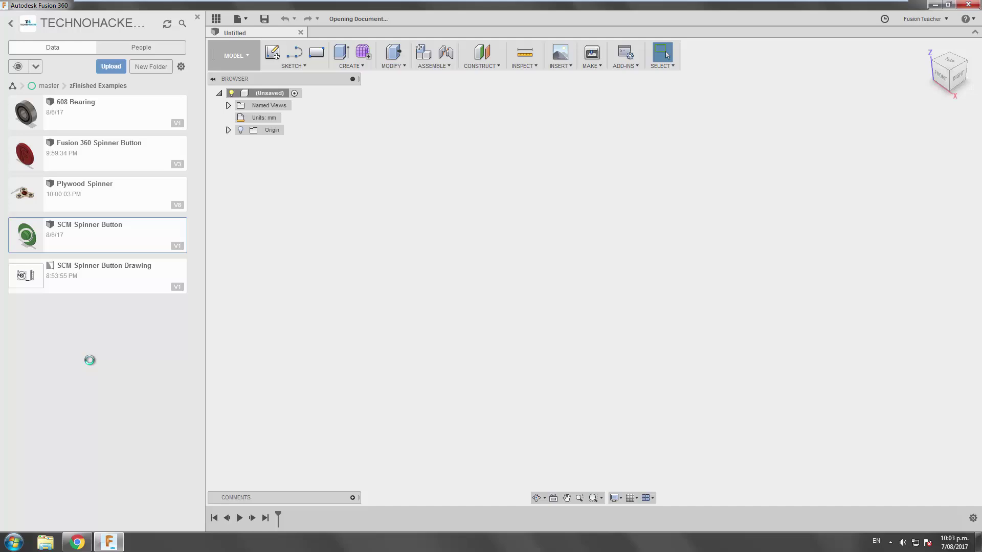
shift+middle_drag(456, 219, 382, 517)
drag(388, 516, 276, 519)
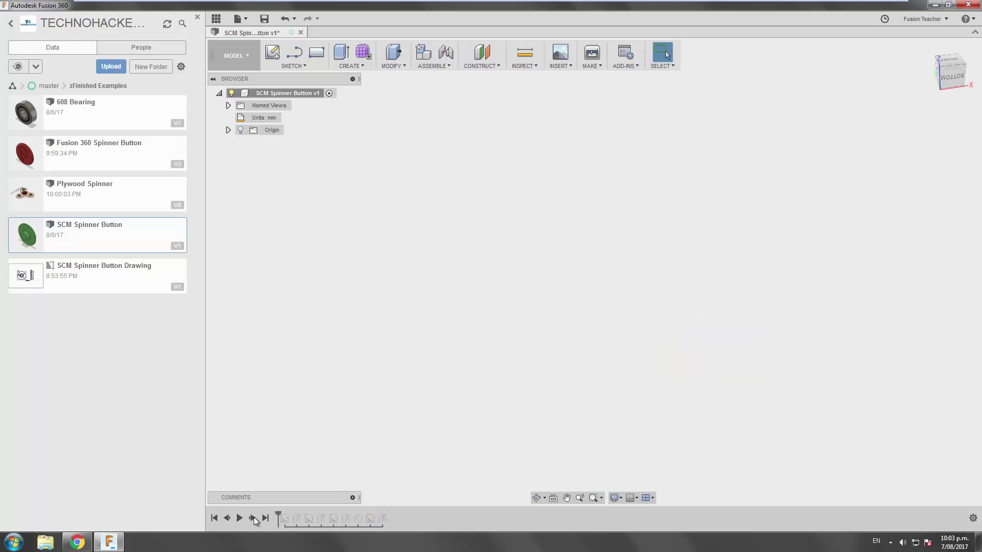
- Step the timeline through the disc, circle sketch, cylinder boss, ring and base lip features
click(252, 518)
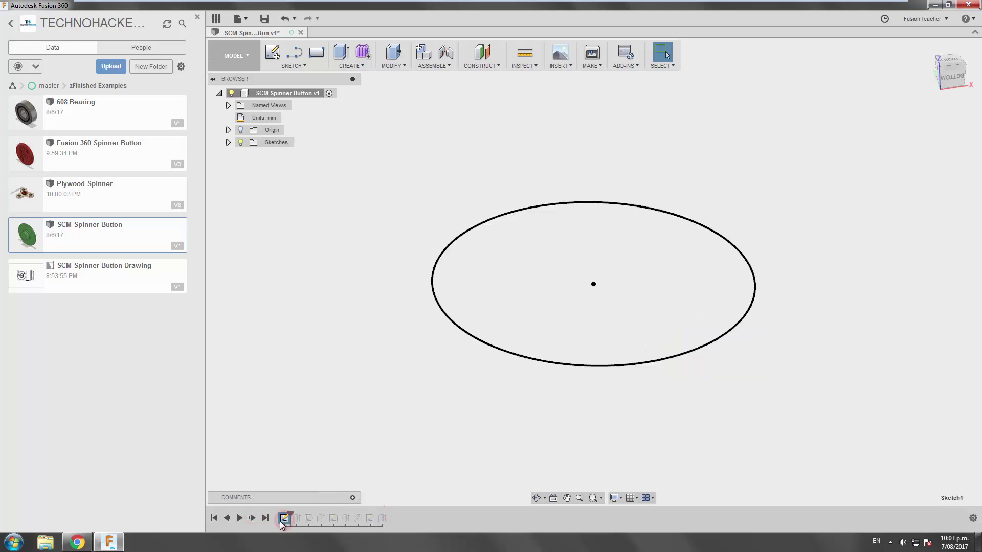
click(252, 518)
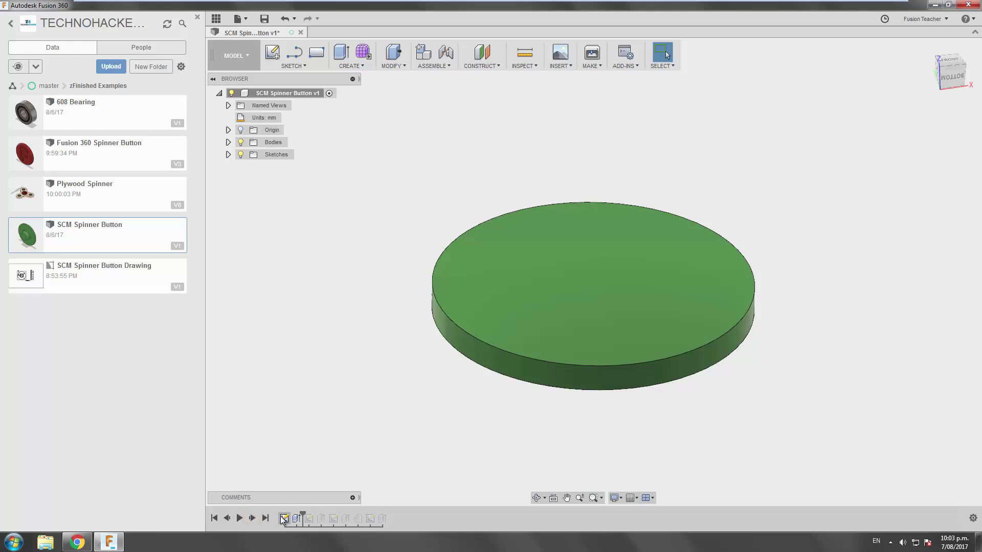
click(252, 518)
click(308, 518)
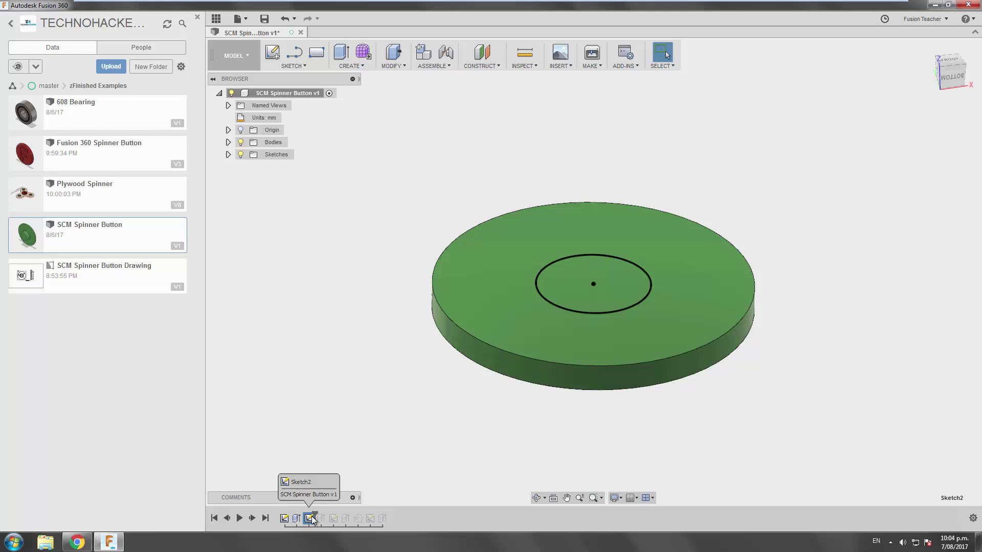
click(252, 518)
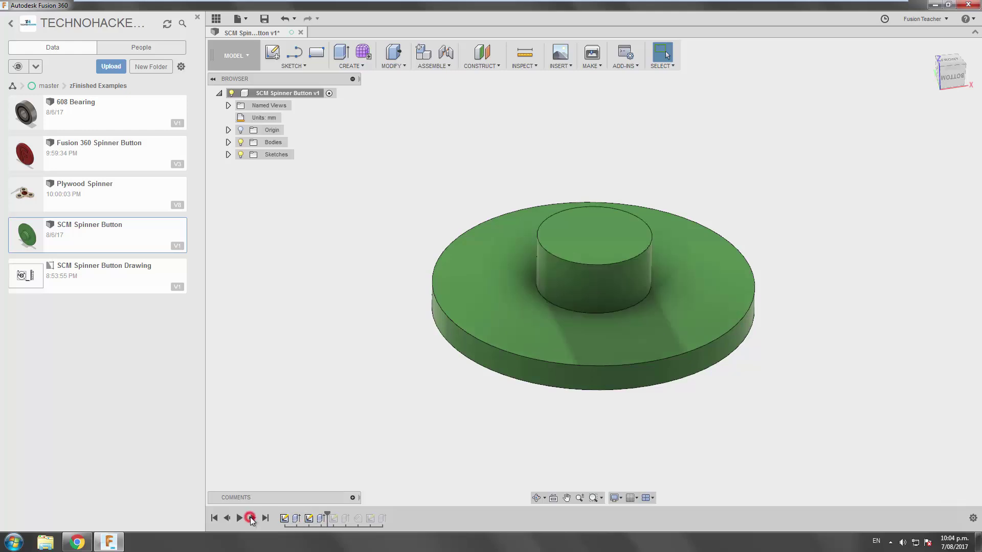
click(252, 518)
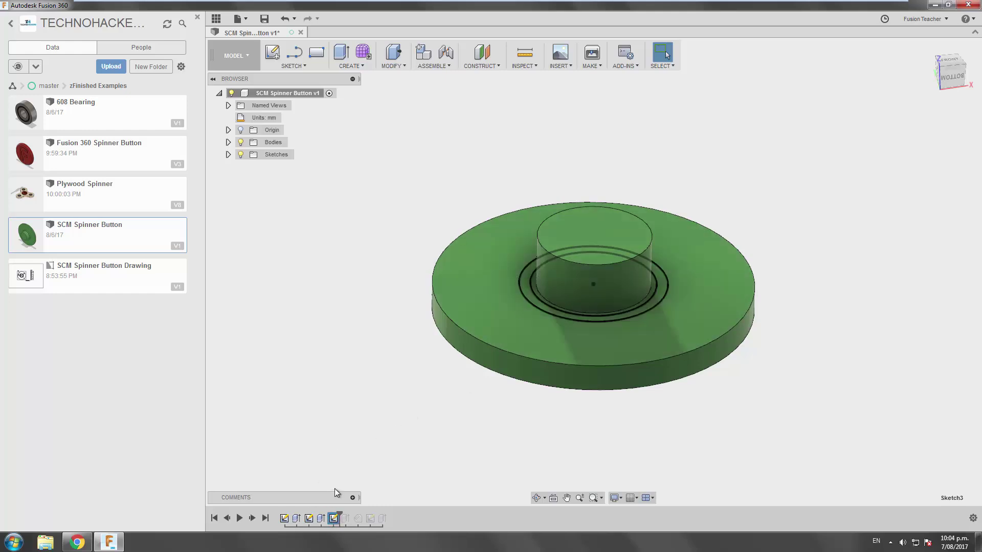
click(253, 522)
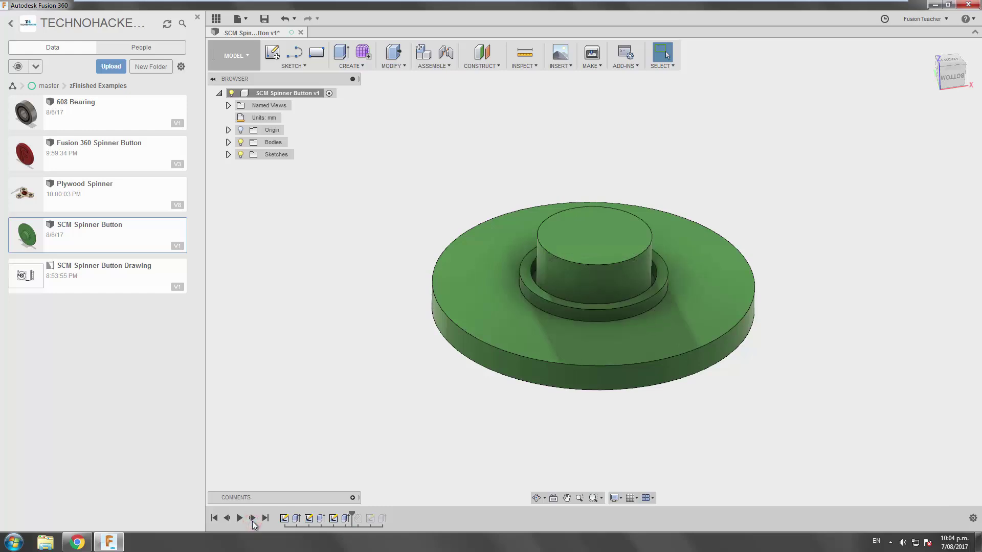
click(253, 521)
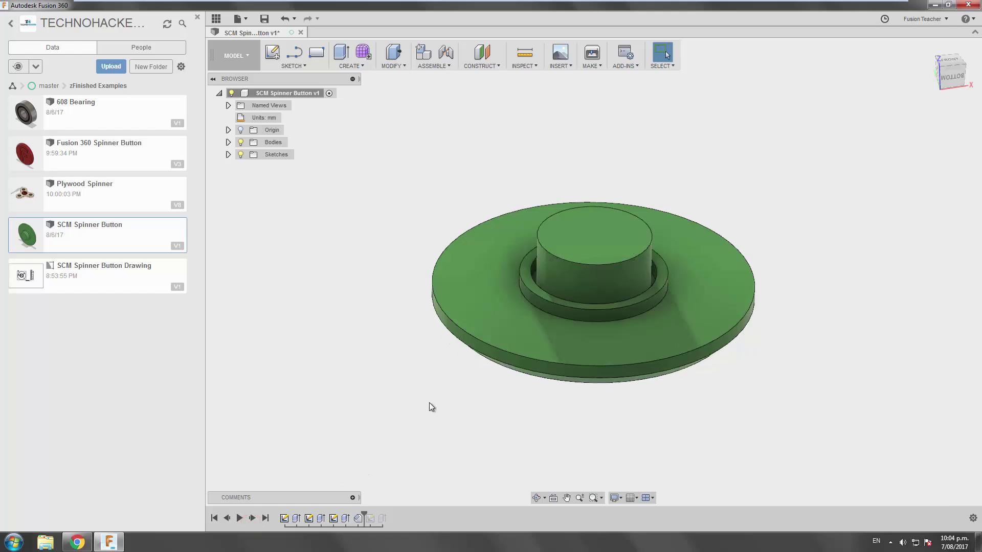
- Orbit the disc, replay the SCM text sketch and its cut, then close the design
shift+middle_drag(444, 398, 438, 416)
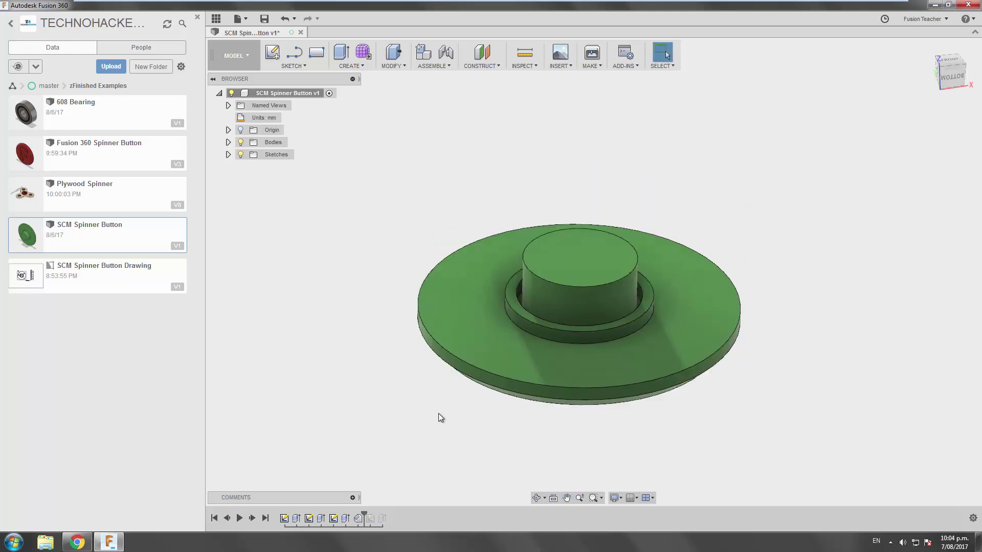
mouse_move(452, 378)
shift+middle_down()
mouse_move(438, 344)
mouse_move(441, 325)
mouse_move(443, 380)
mouse_move(462, 296)
mouse_move(460, 228)
mouse_move(368, 361)
shift+middle_up()
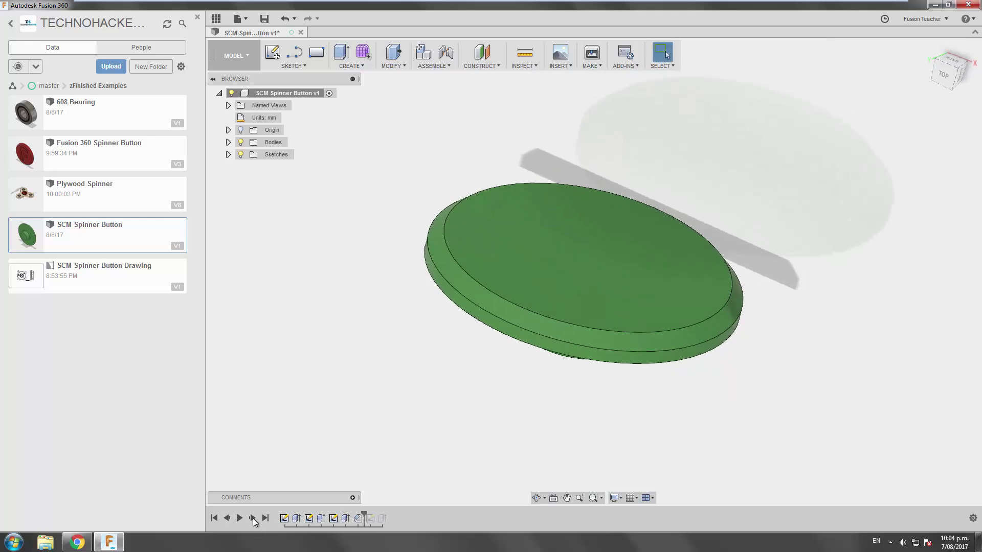
click(252, 518)
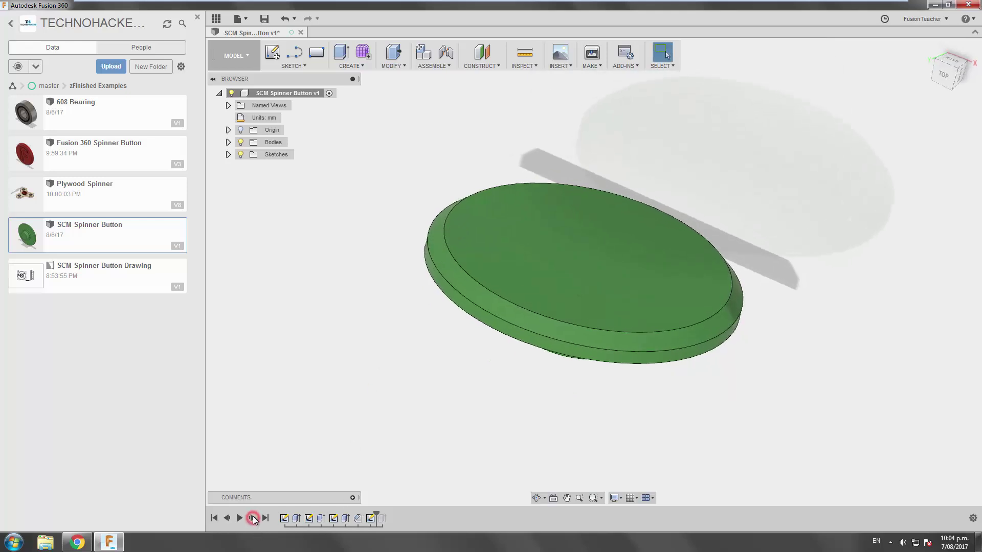
click(369, 519)
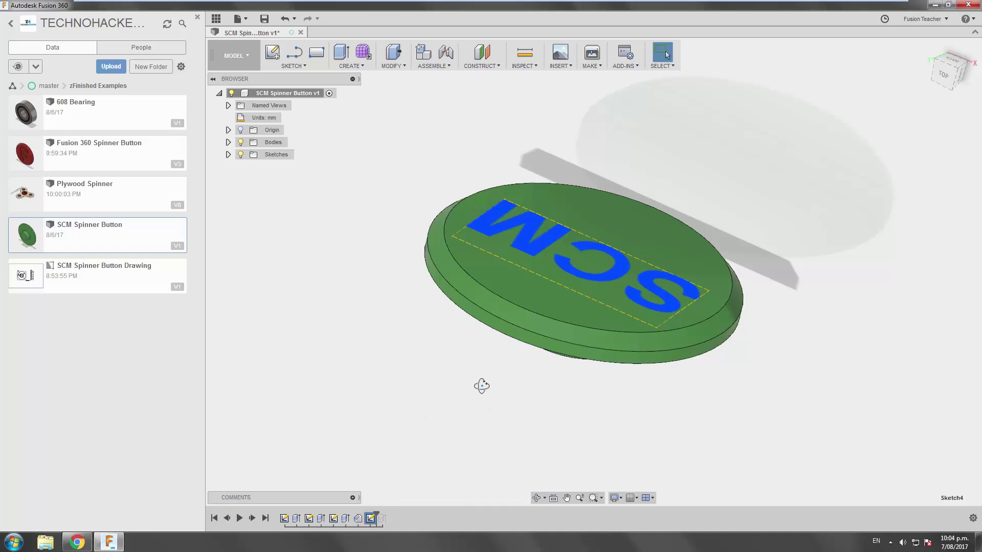
mouse_move(482, 386)
shift+middle_down()
mouse_move(374, 368)
mouse_move(436, 361)
mouse_move(337, 365)
mouse_move(328, 444)
shift+middle_up()
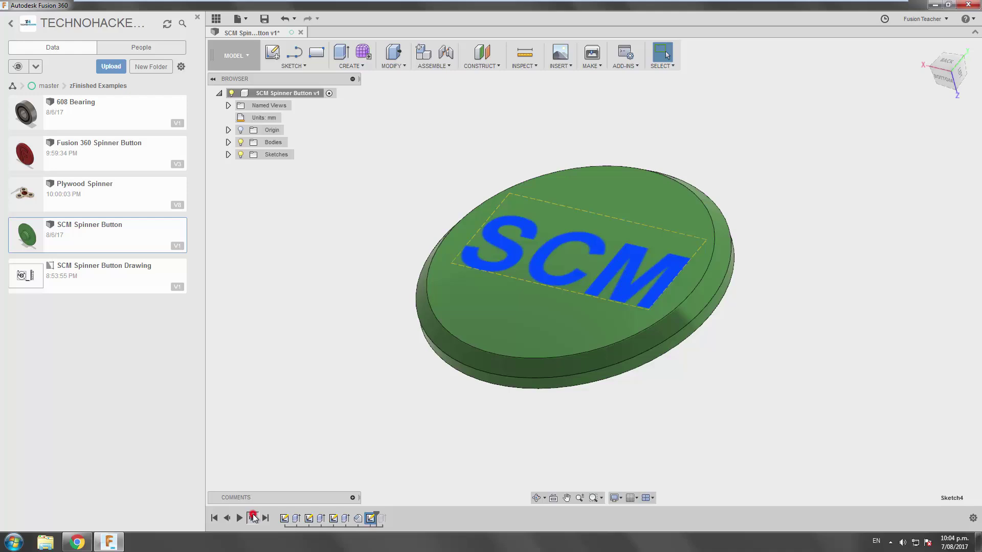
click(253, 518)
shift+middle_drag(401, 440, 435, 449)
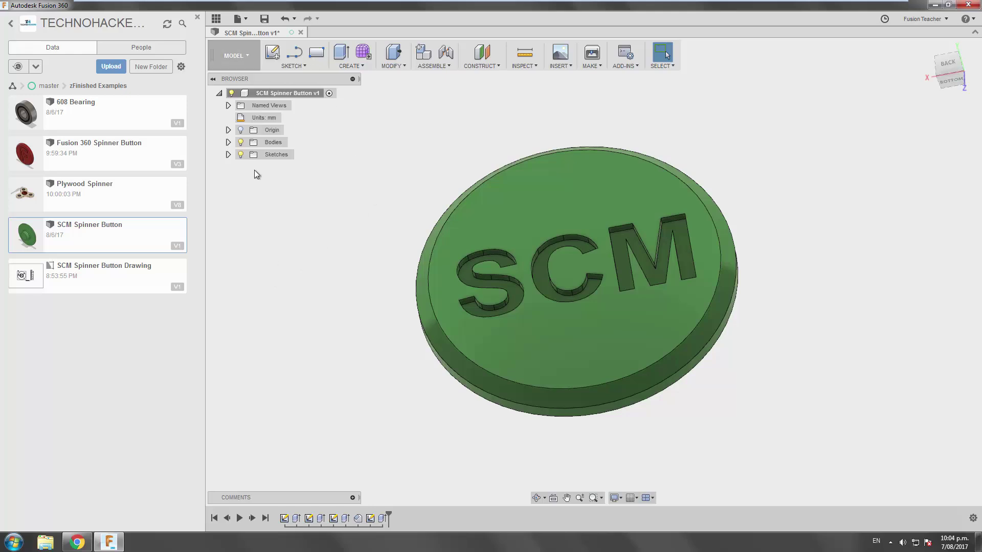
click(371, 292)
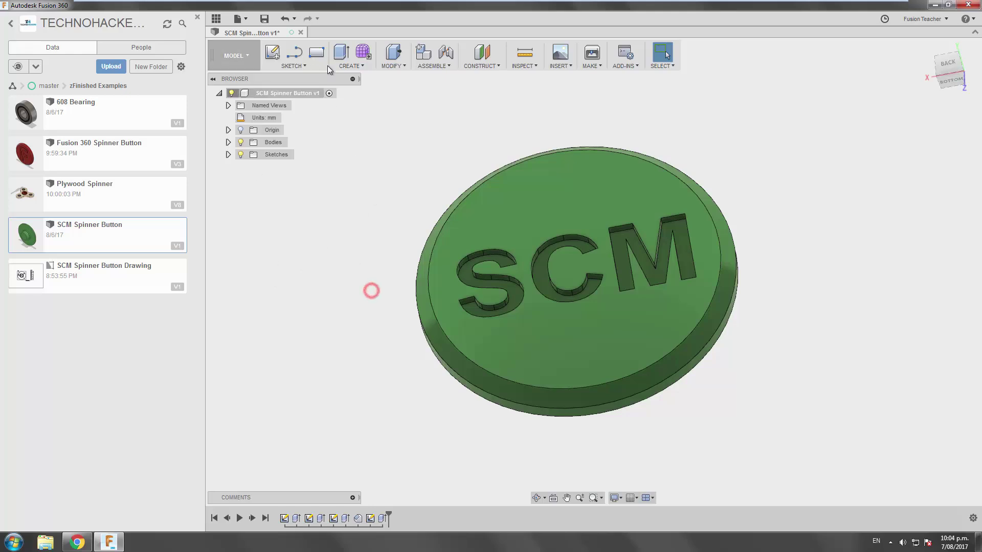
click(300, 33)
- Discard the SCM design, hide the Data Panel, and start a sketch on the XY plane
click(505, 317)
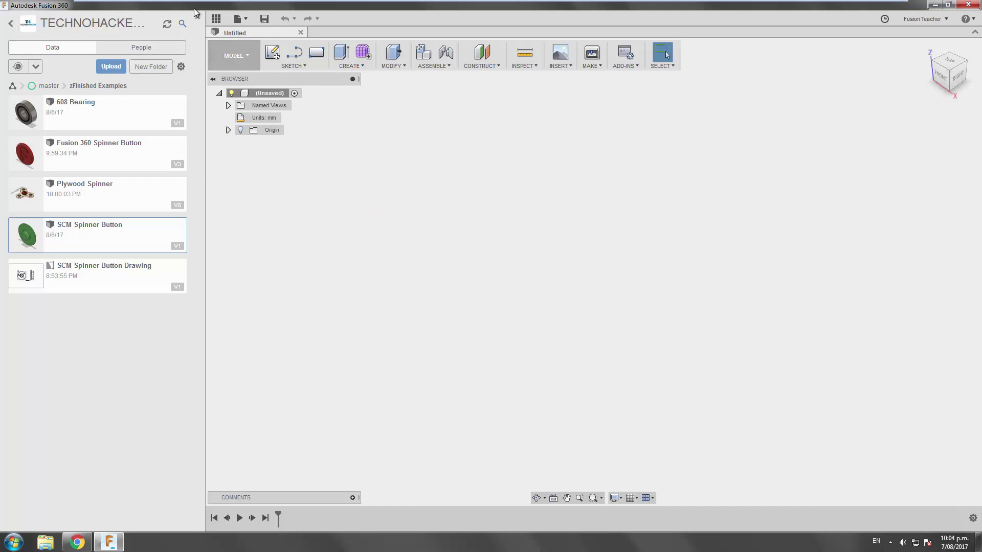
click(299, 364)
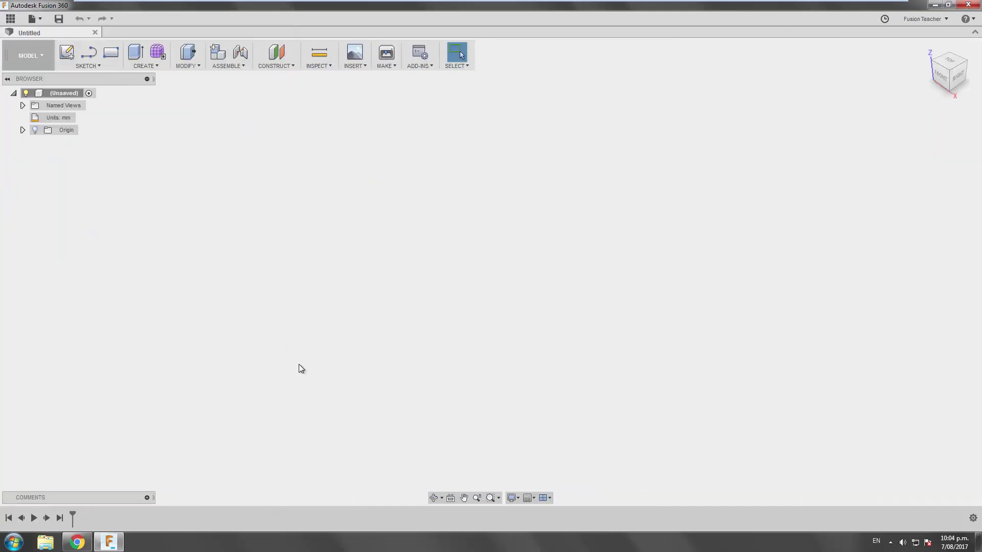
click(69, 56)
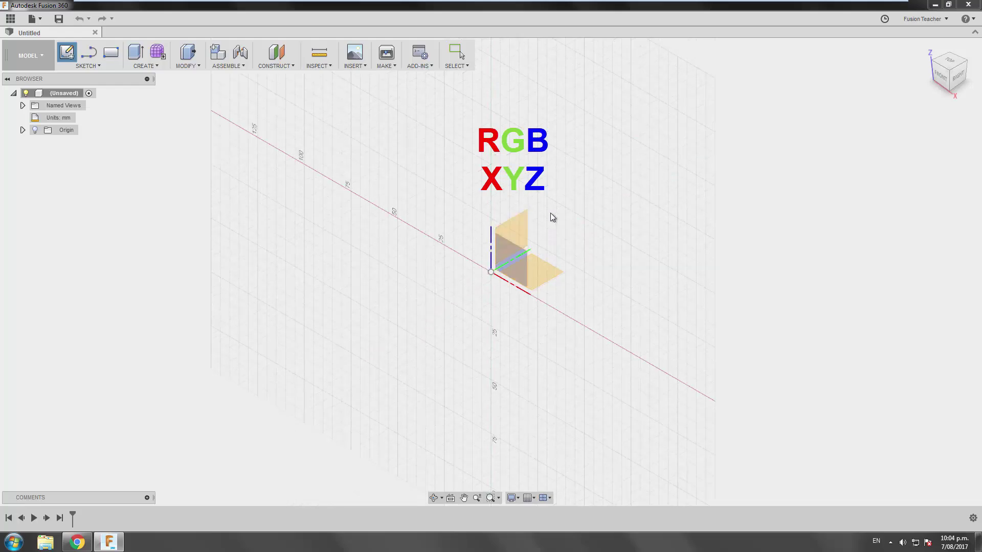
click(547, 271)
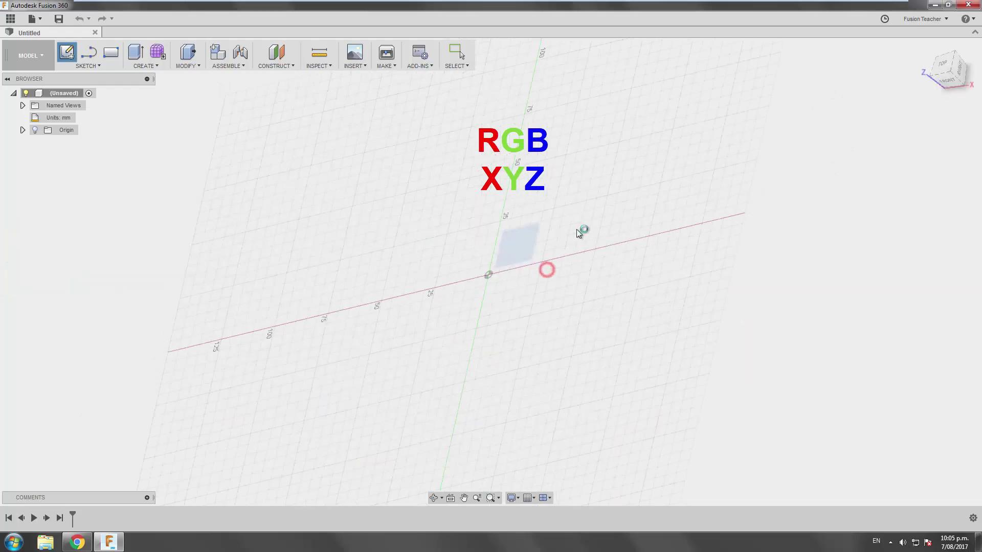
- Draw a Center Diameter Circle of 23 mm diameter centred on the origin
click(96, 65)
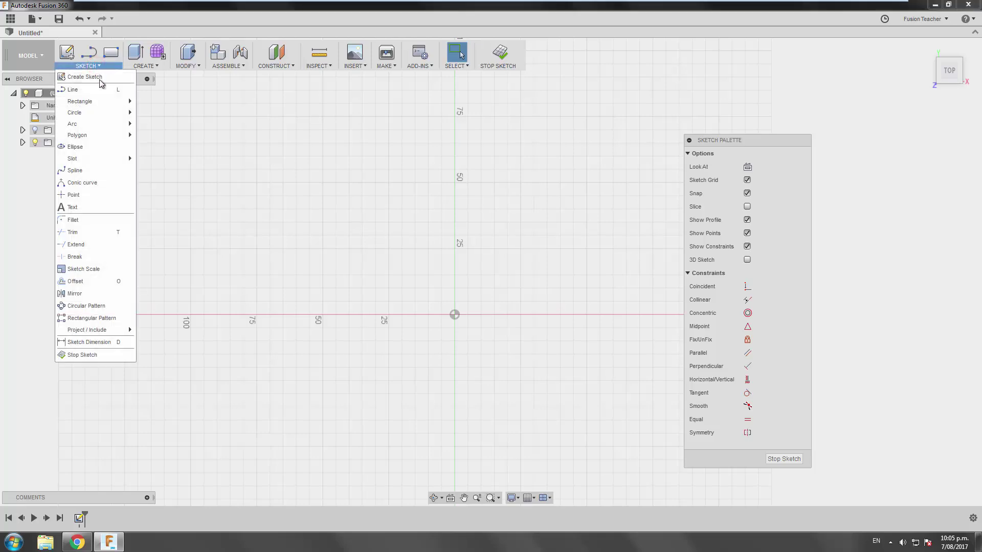
mouse_move(123, 113)
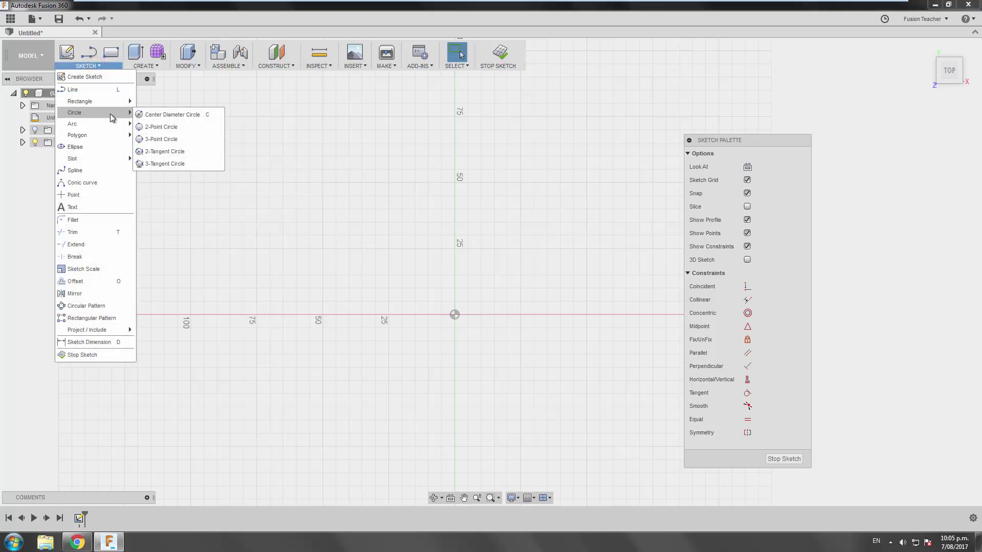
click(205, 117)
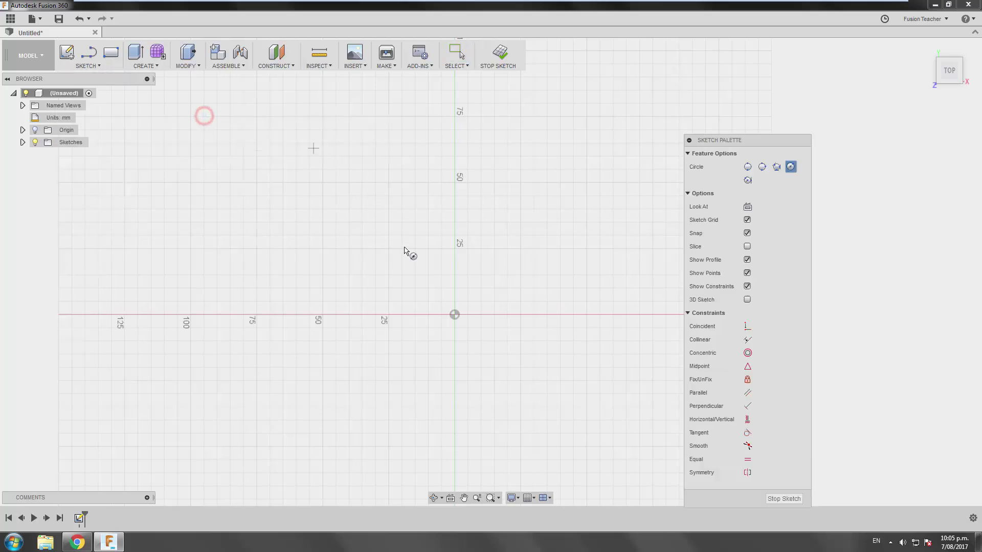
click(454, 315)
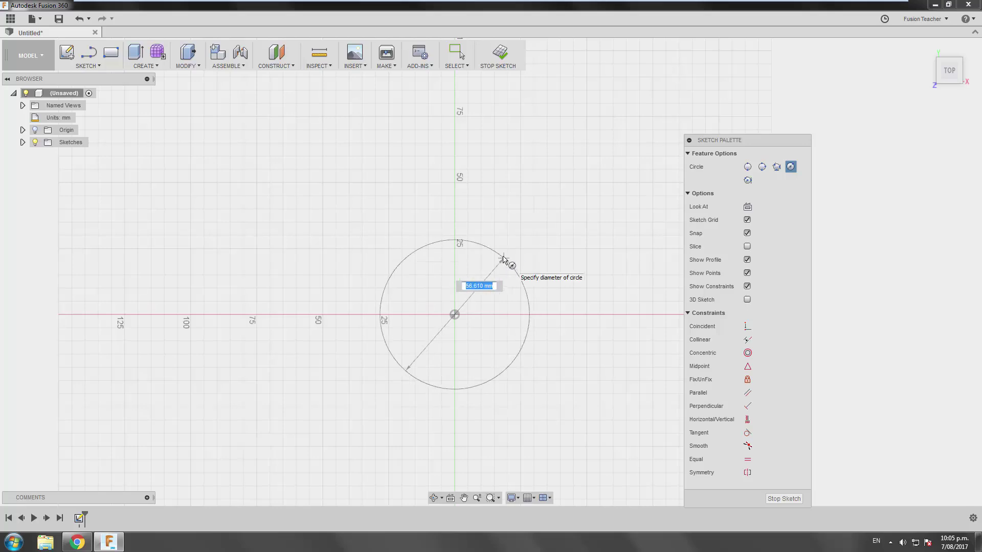
key(Escape)
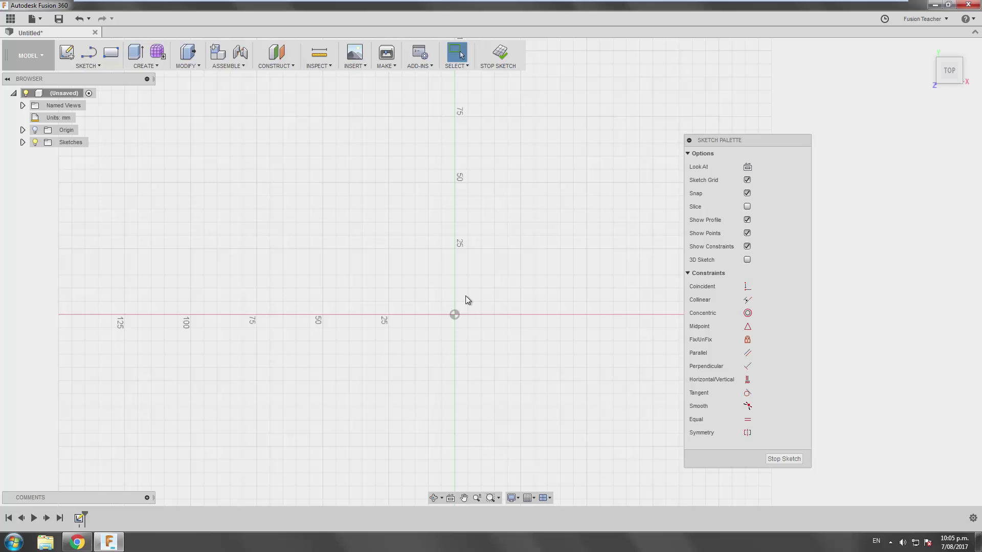
key(c)
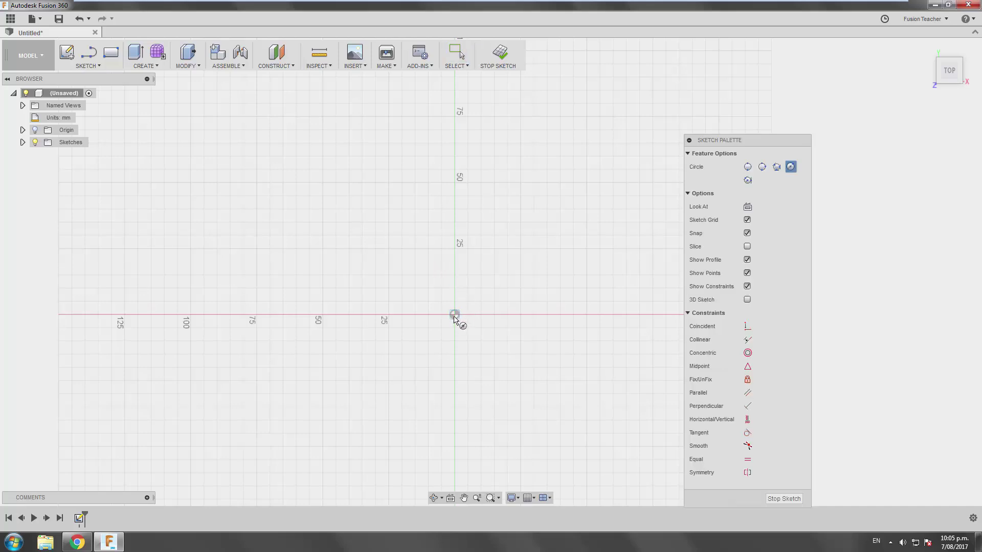
click(454, 314)
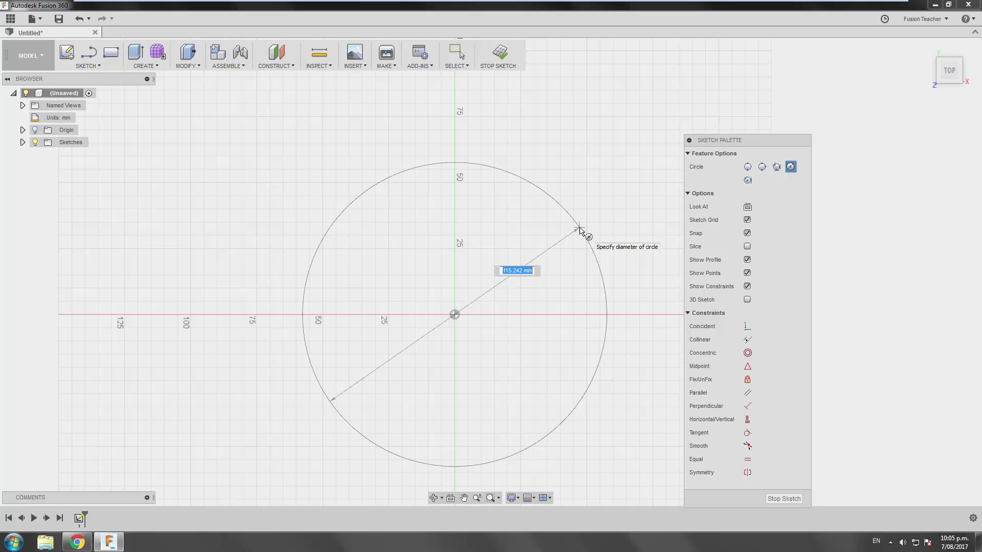
text(23)
key(Tab)
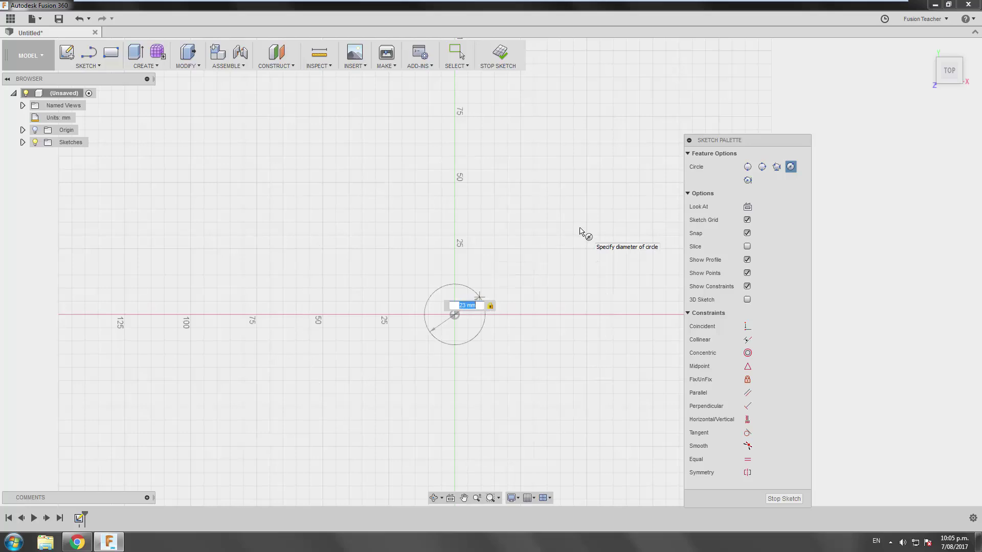
key(Return)
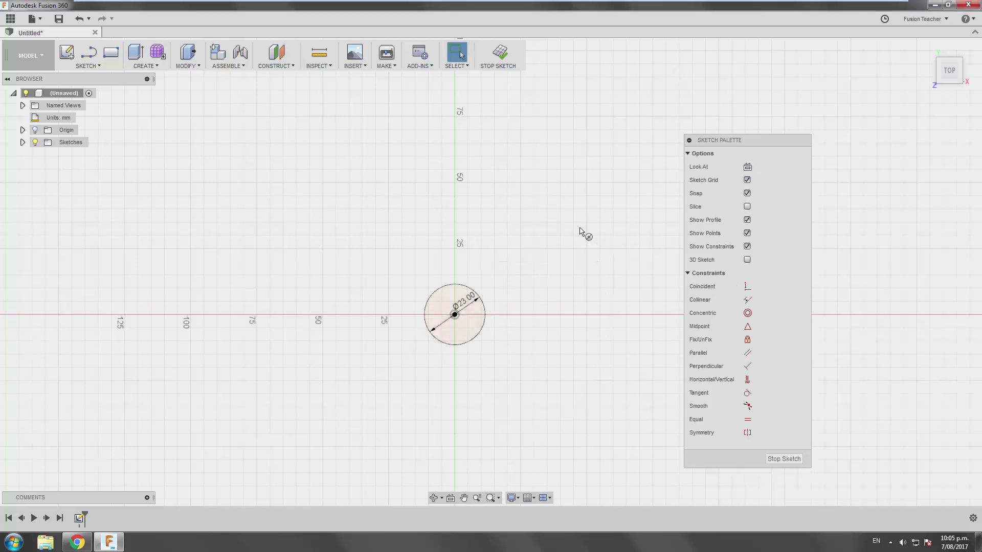
- Extrude the 23 mm circle profile -2 mm downward into a solid disc and zoom to fit
click(135, 54)
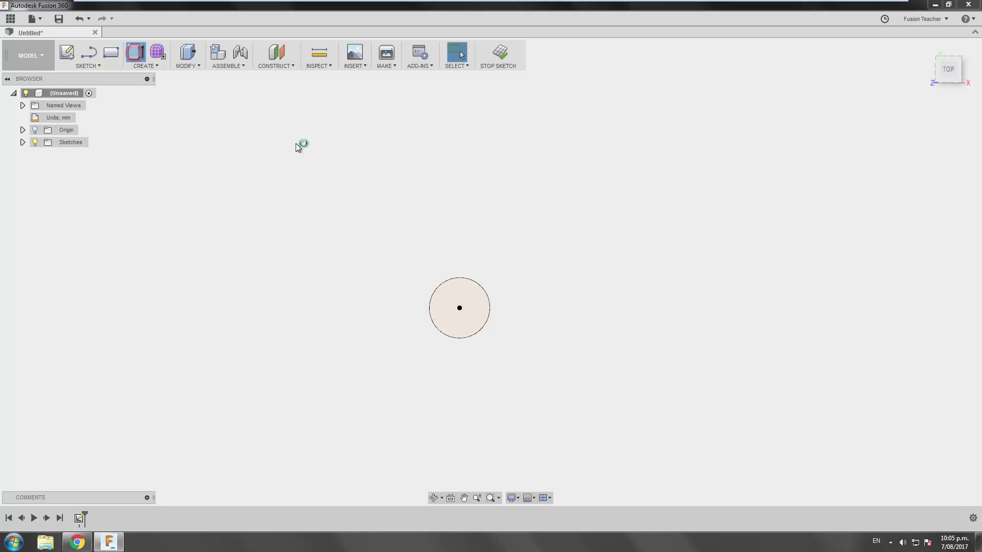
click(472, 271)
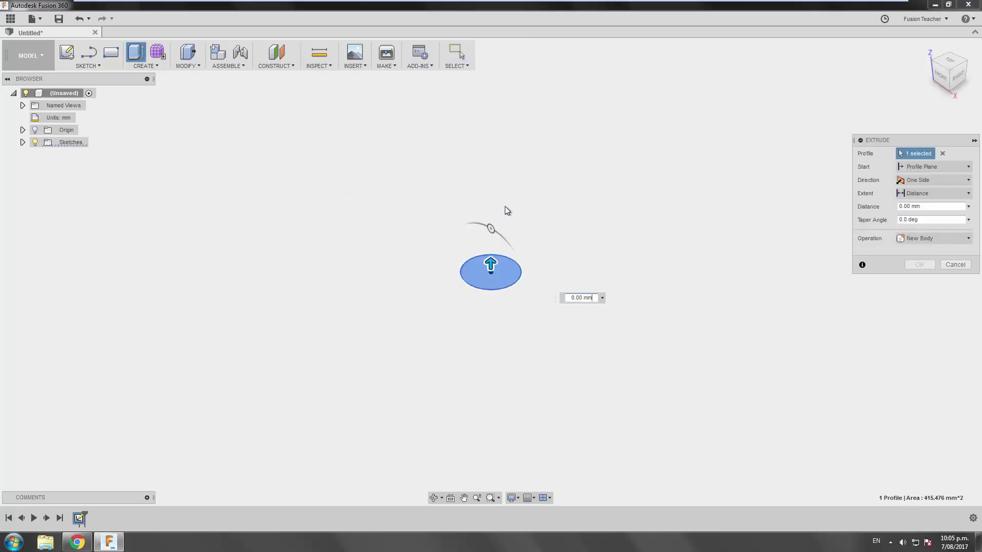
drag(491, 265, 493, 296)
text(-2)
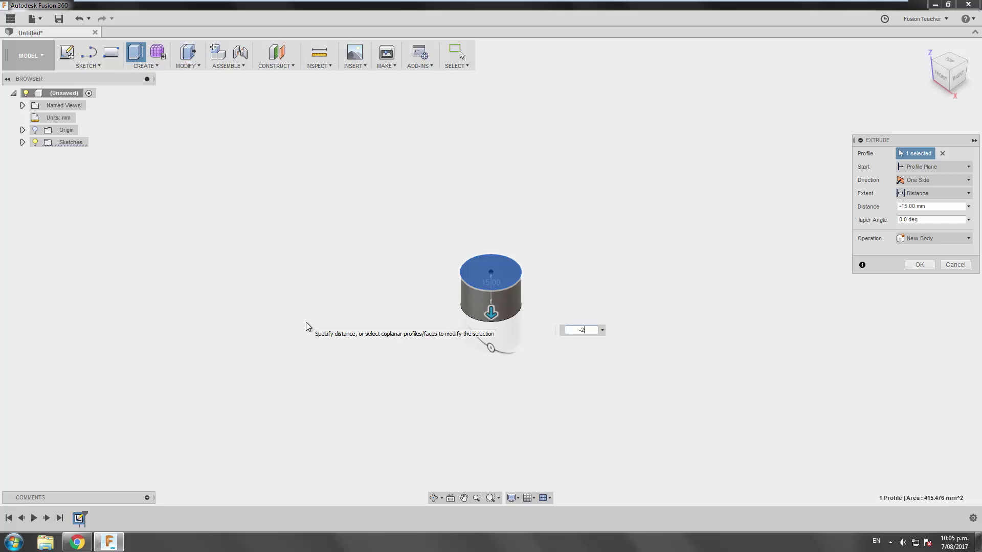
key(Return)
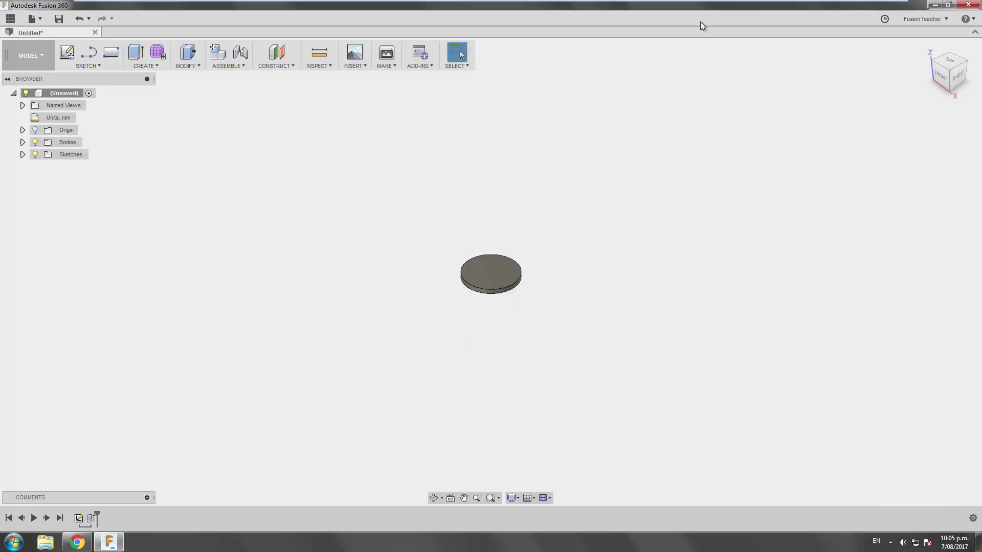
key(F6)
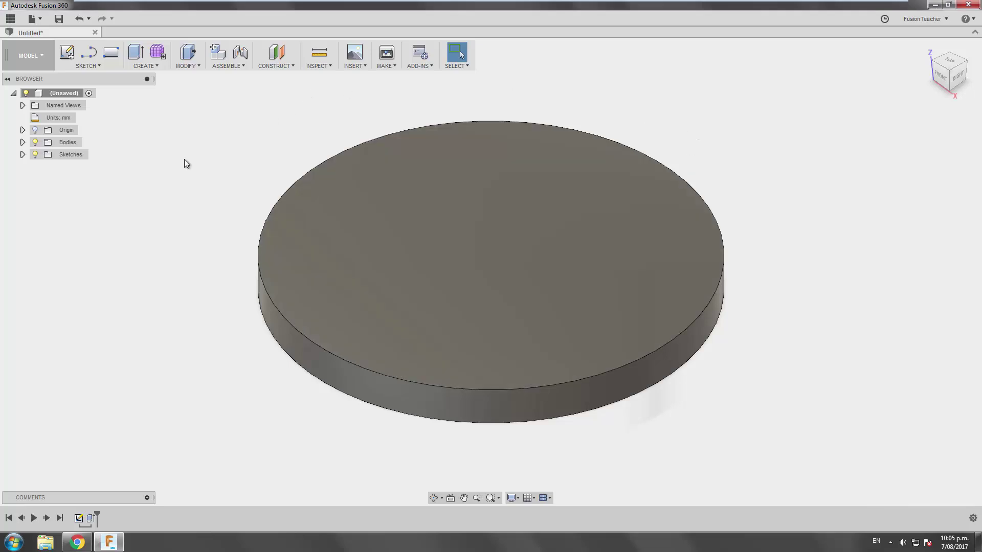
- Start a new sketch on the XY plane through the disc
click(342, 214)
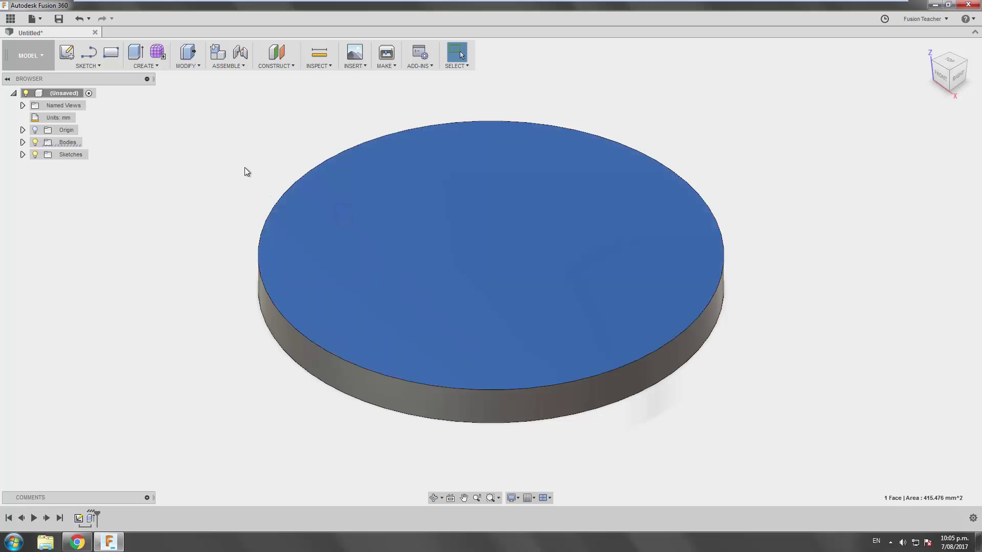
click(244, 167)
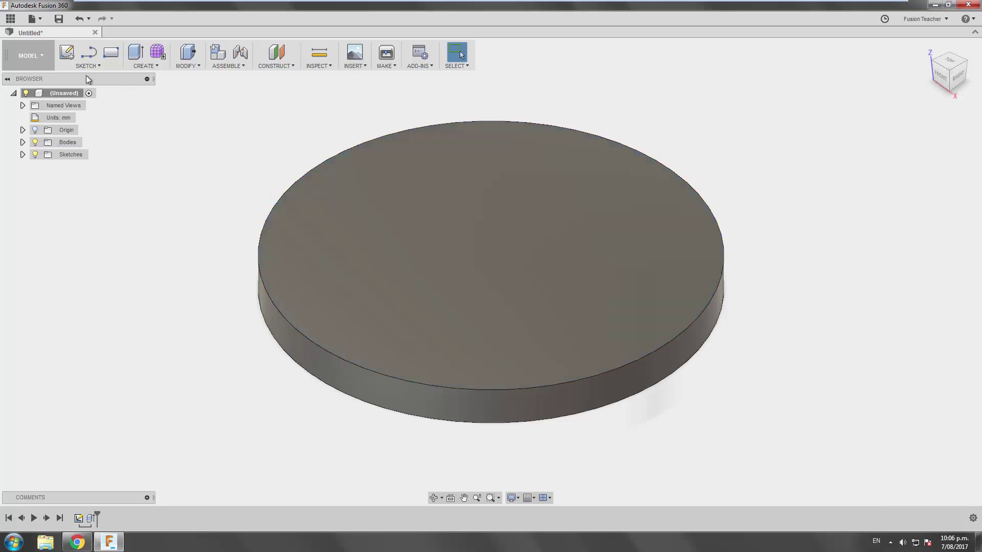
click(69, 52)
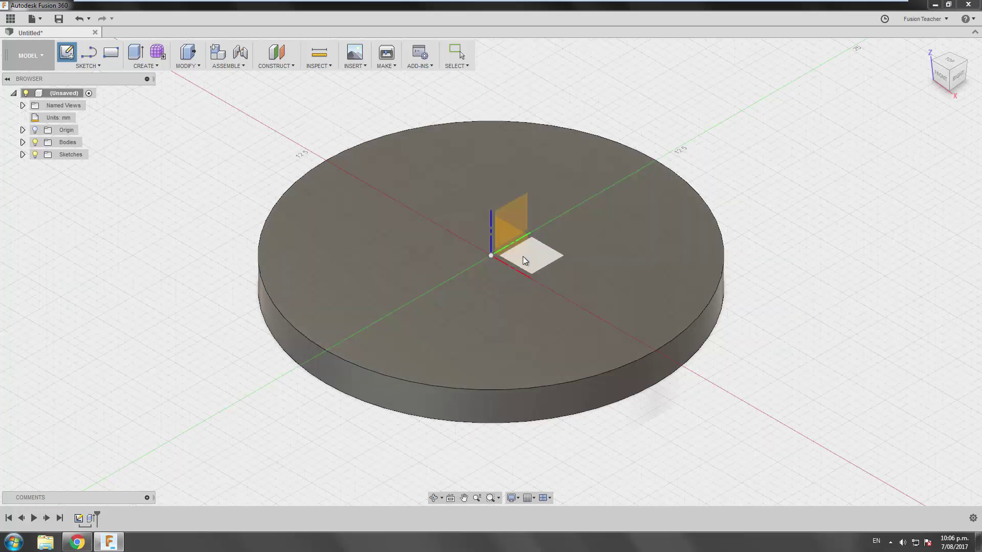
click(522, 257)
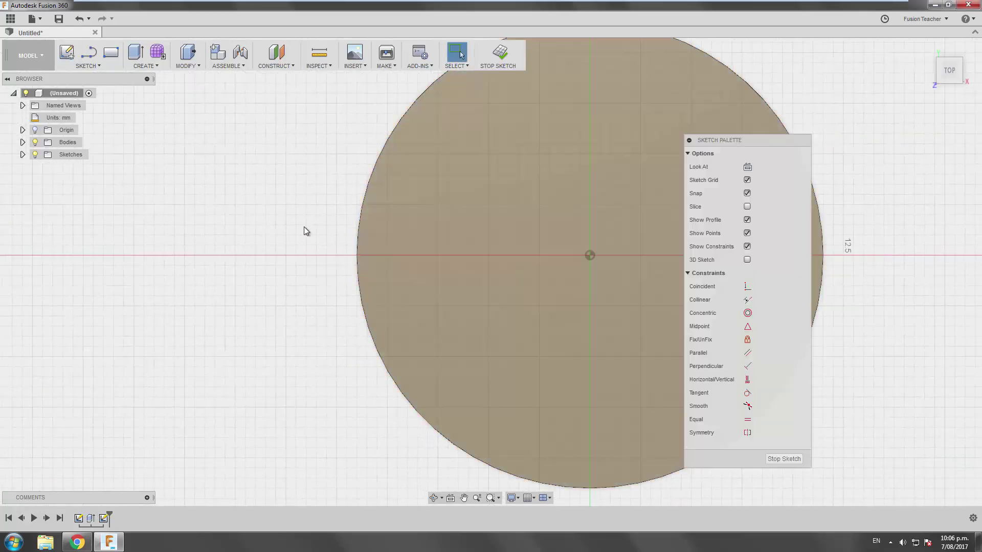
- Draw a circle about 10 mm across centred on the sketch origin
key(c)
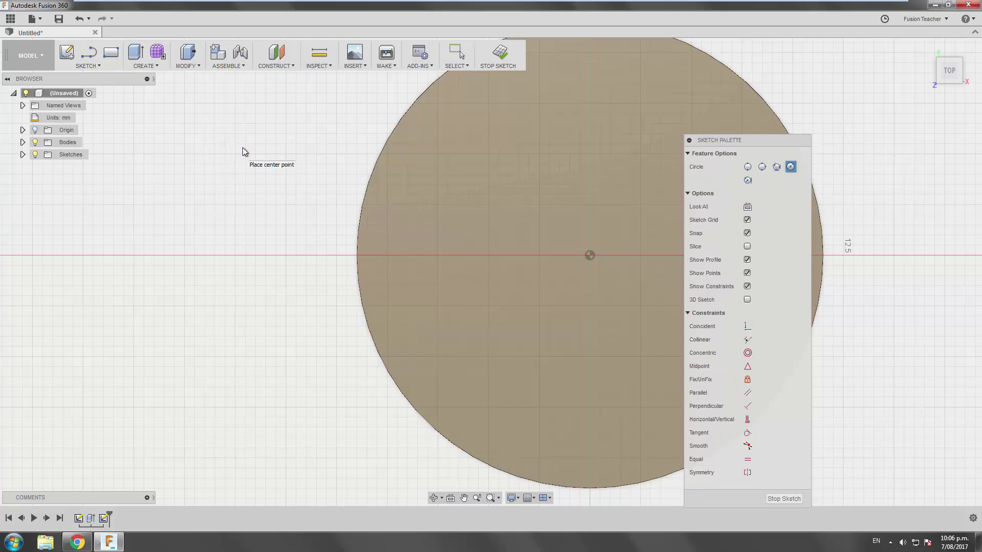
mouse_move(291, 197)
middle_down()
mouse_move(241, 221)
mouse_move(130, 229)
mouse_move(186, 193)
middle_up()
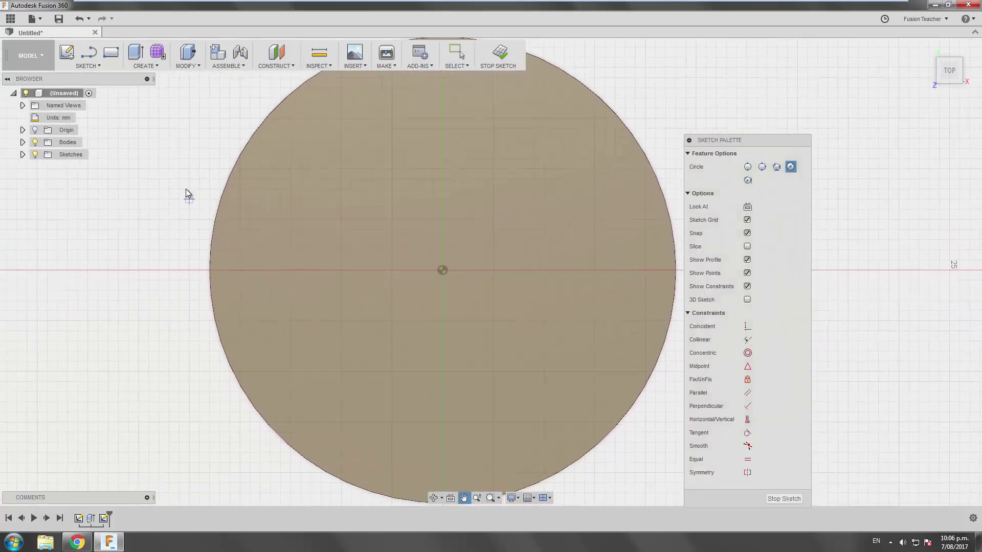
scroll(463, 193, down, 2)
mouse_move(463, 193)
middle_down()
mouse_move(435, 225)
mouse_move(435, 201)
middle_up()
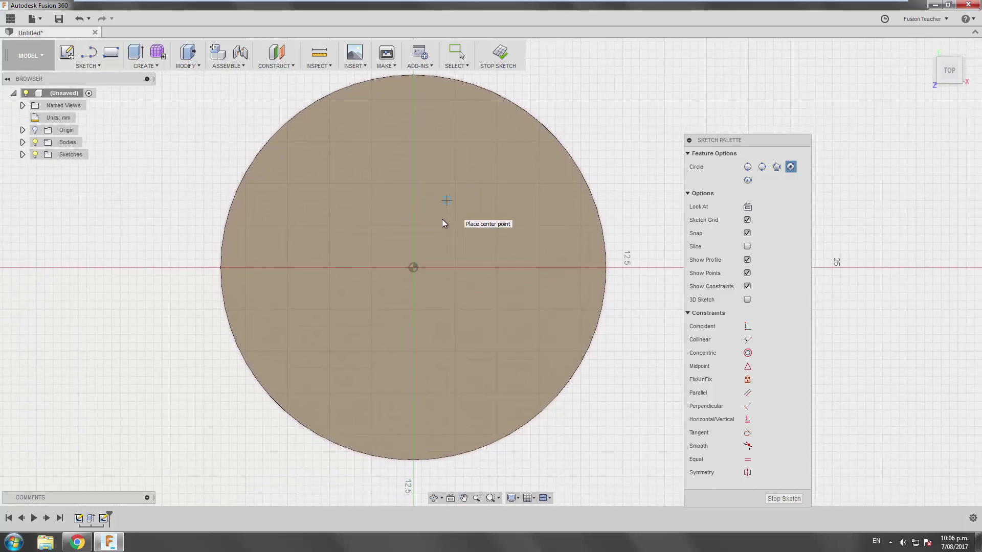
click(413, 268)
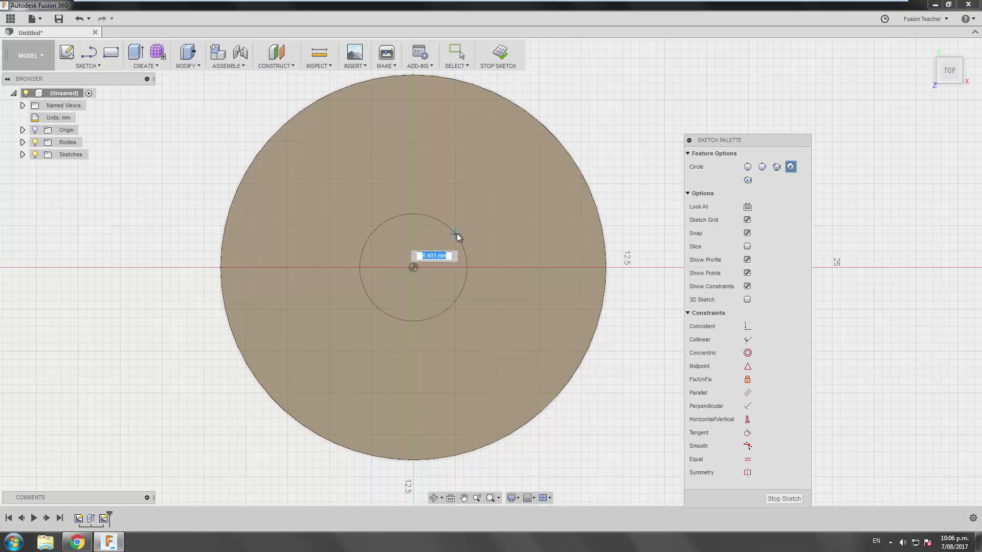
click(466, 201)
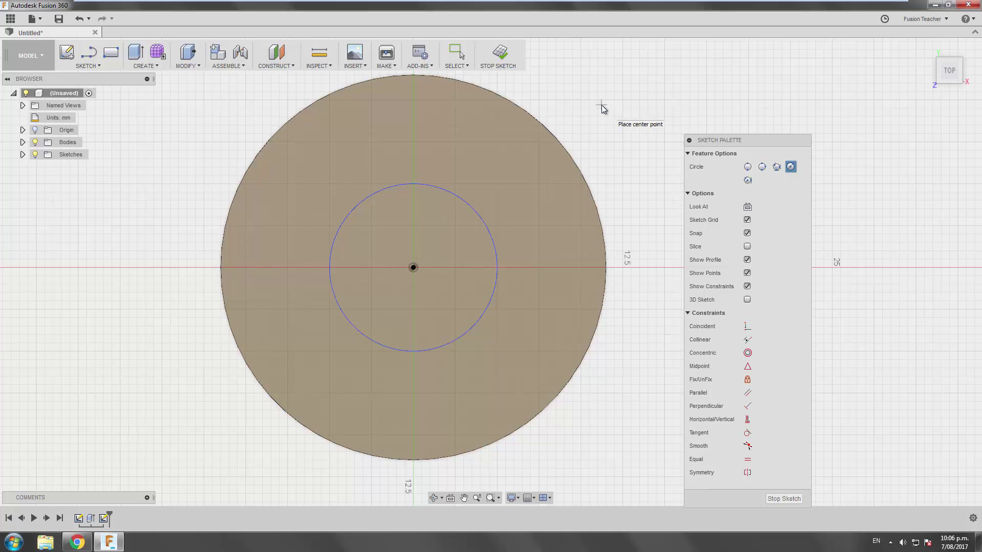
- Dimension the inner sketch circle to an 8.20 mm diameter, shrinking it from 10 mm
click(98, 68)
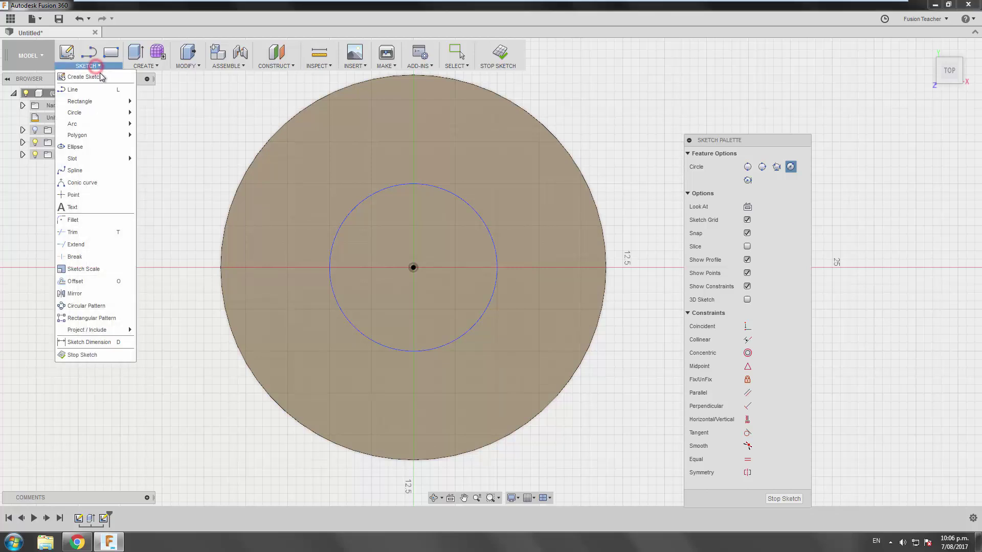
click(106, 342)
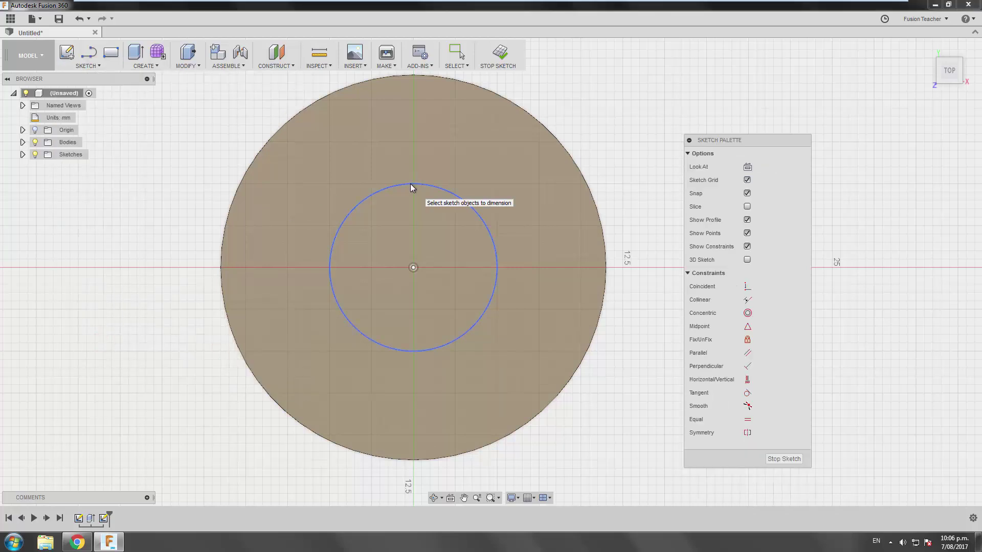
click(410, 185)
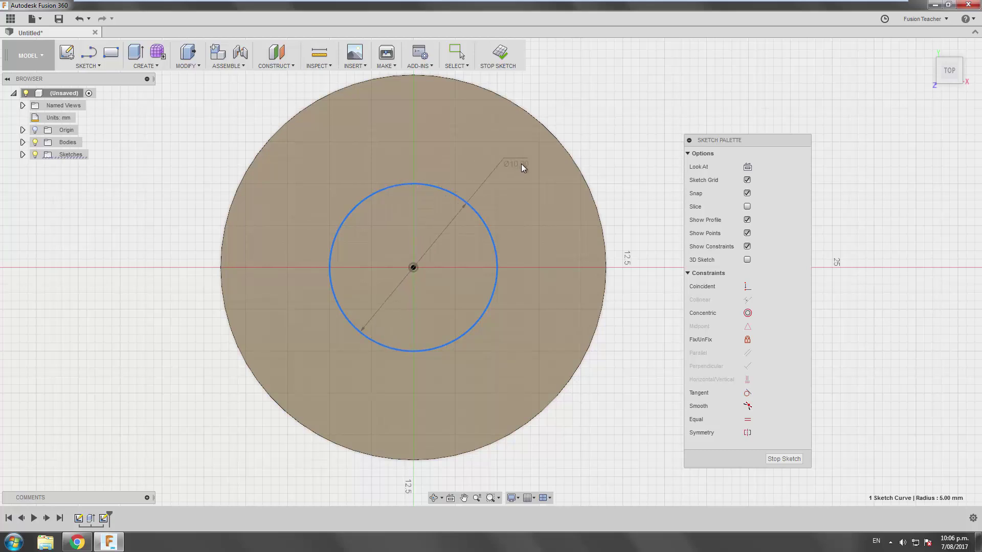
click(534, 178)
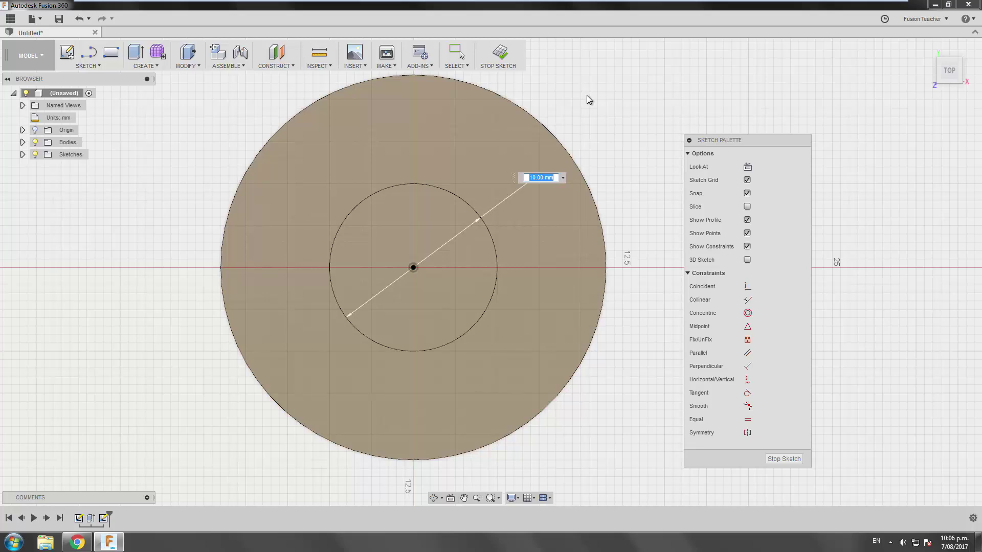
text(8.2)
key(Return)
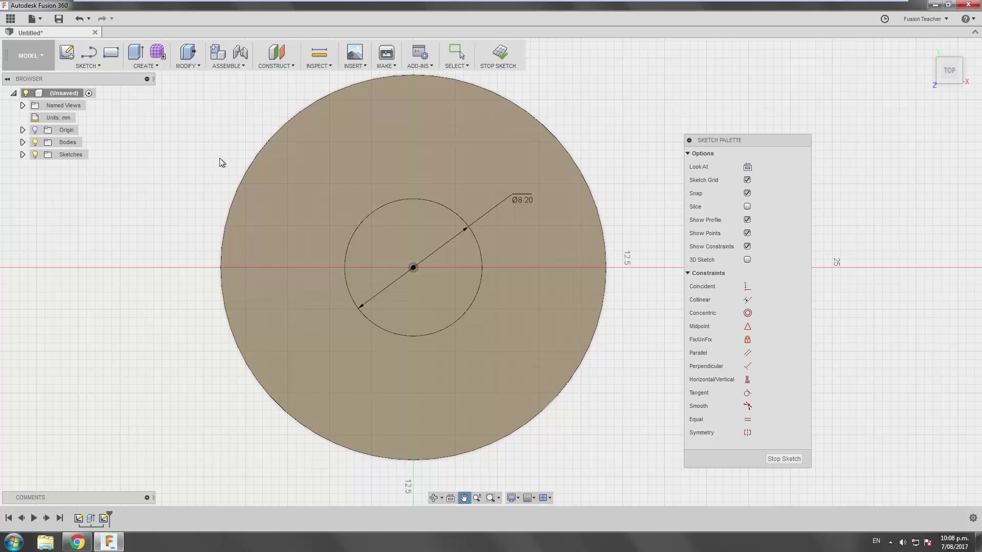
mouse_move(220, 158)
middle_down()
mouse_move(249, 164)
mouse_move(232, 158)
mouse_move(237, 151)
middle_up()
key(Escape)
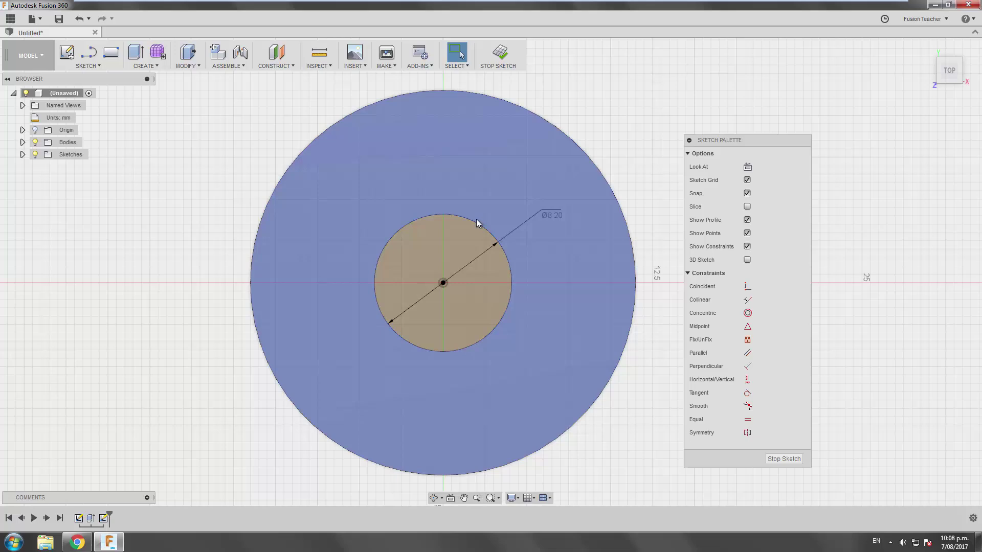
middle_drag(621, 122, 618, 116)
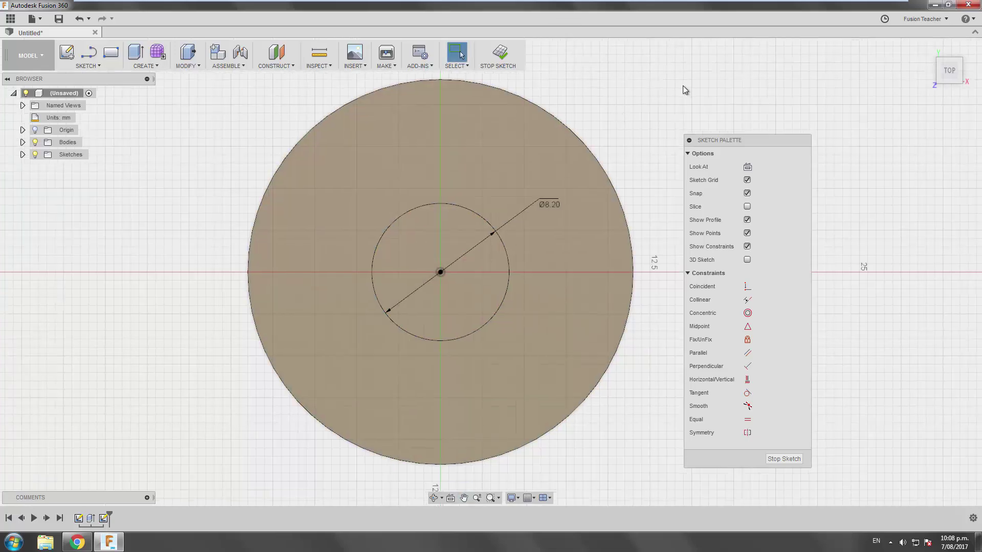
- Extrude the 8.20 mm inner circle 4 mm upward as a cylinder joined to the disc
click(637, 98)
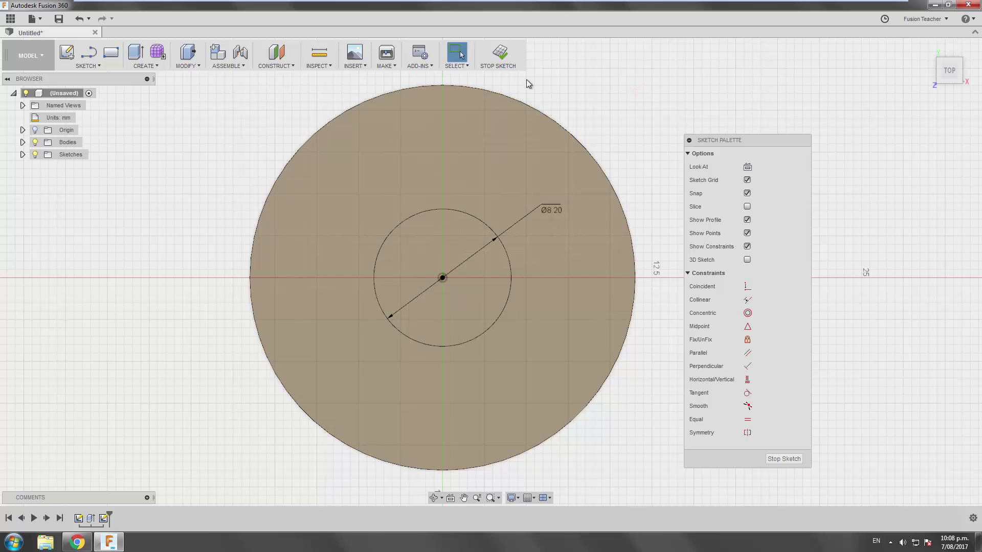
click(136, 52)
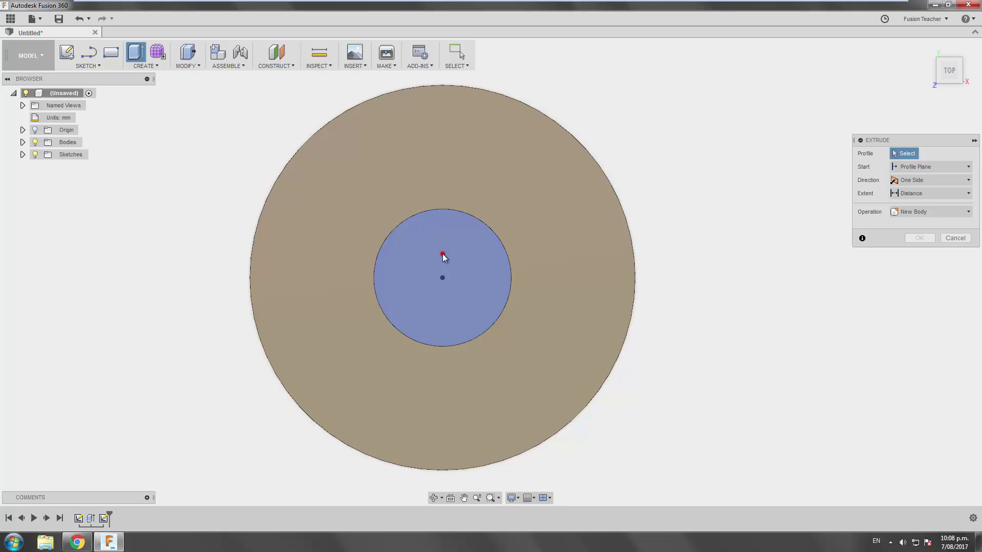
click(443, 256)
middle_drag(311, 174, 263, 208)
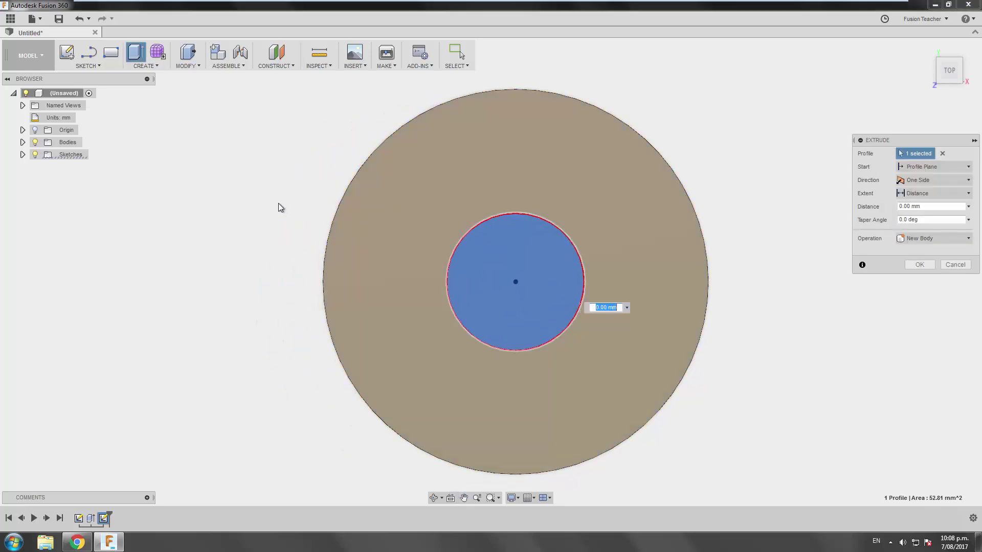
shift+middle_drag(294, 237, 287, 192)
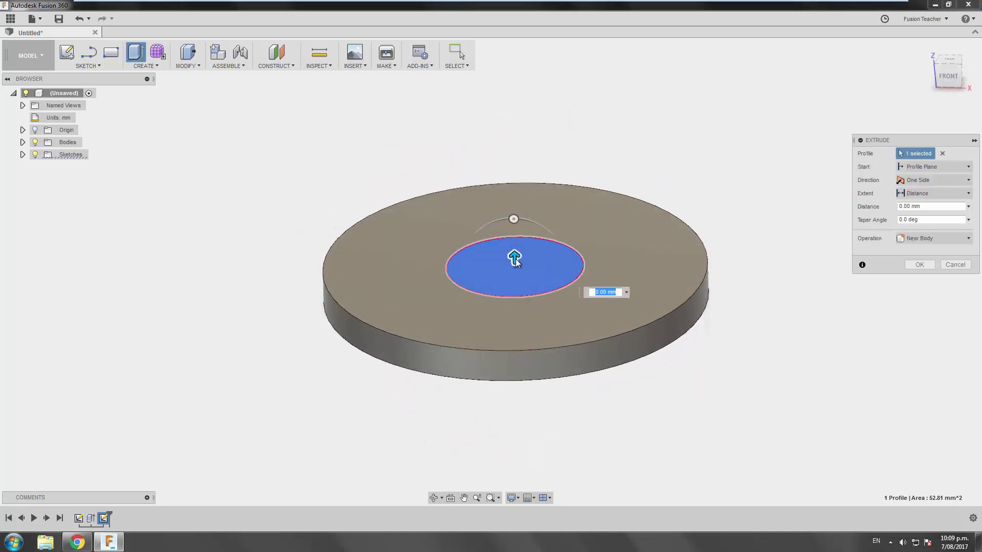
drag(515, 262, 514, 197)
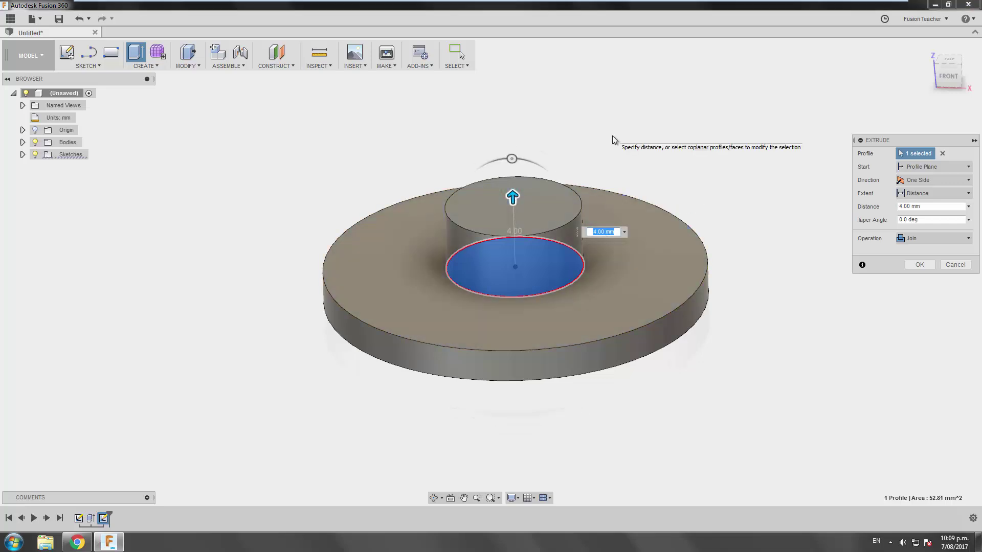
text(4)
key(Return)
shift+middle_drag(612, 136, 669, 139)
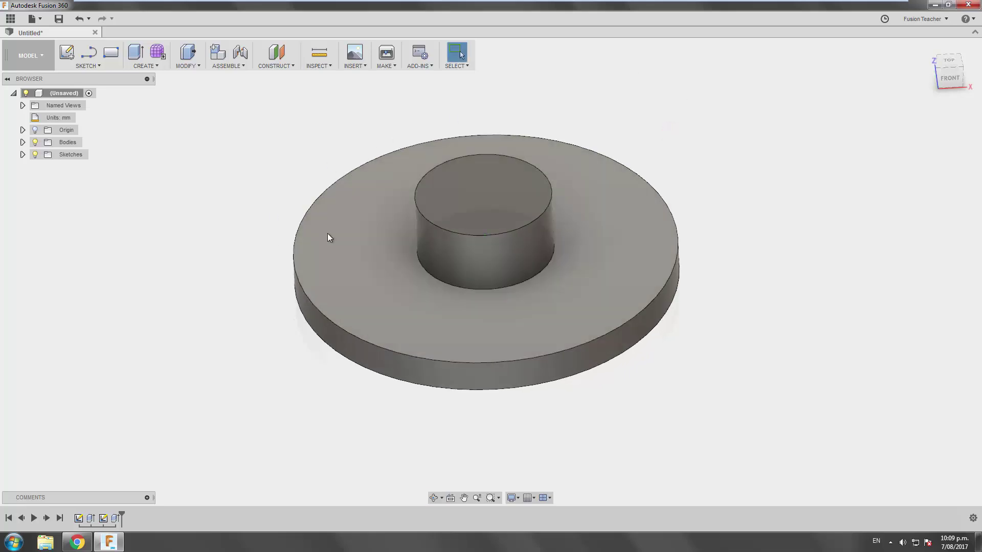
- Start a sketch on the disc's top face and draw an origin-centred circle around the cylinder
click(249, 162)
click(63, 48)
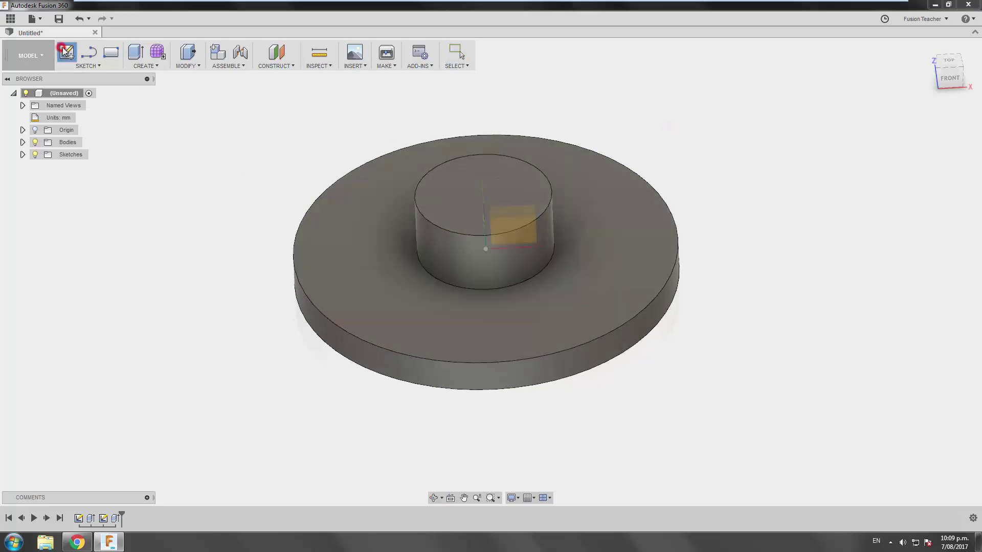
click(353, 240)
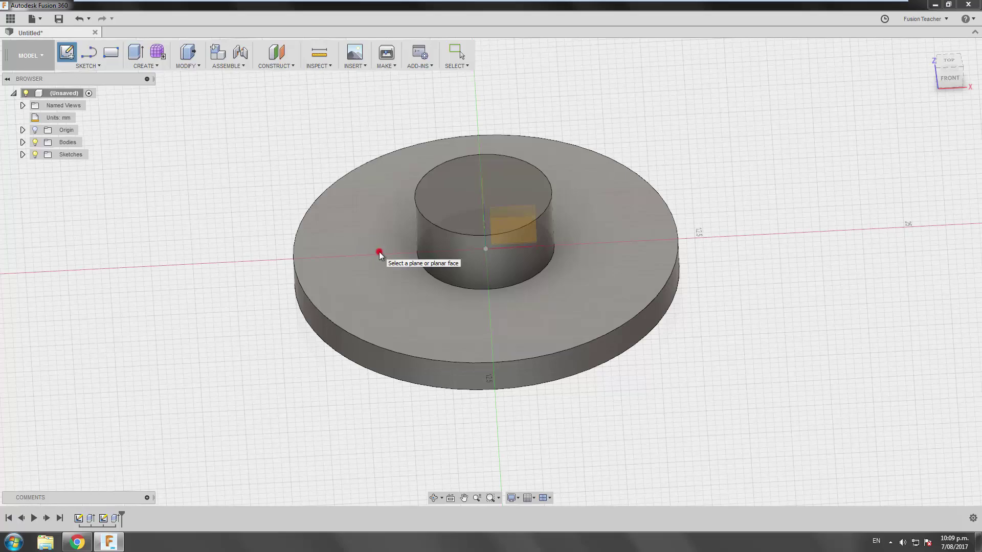
click(378, 251)
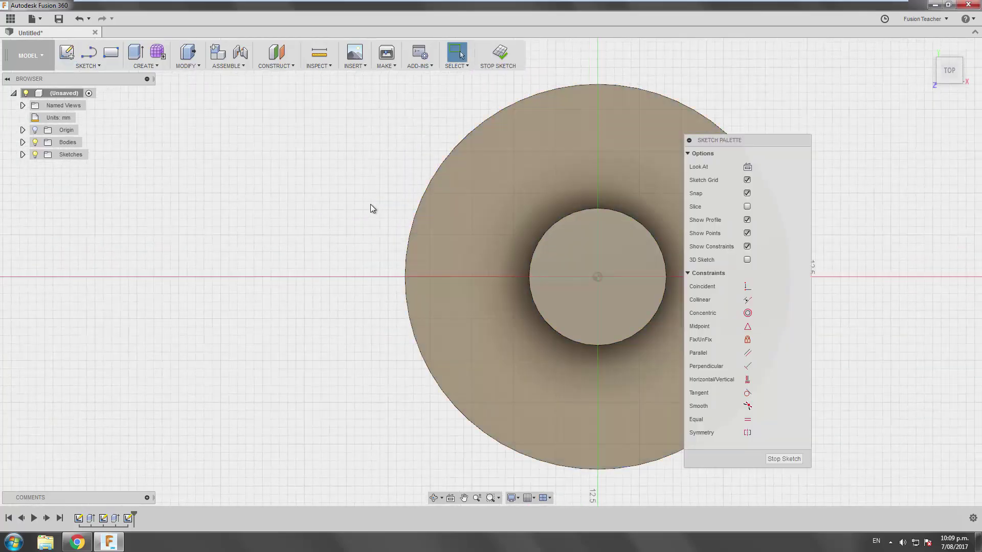
key(c)
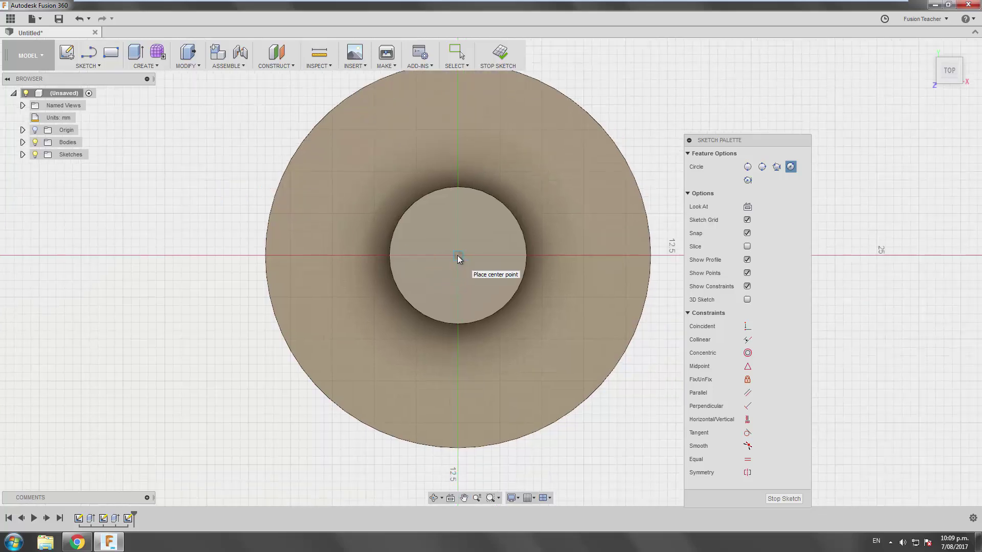
click(458, 256)
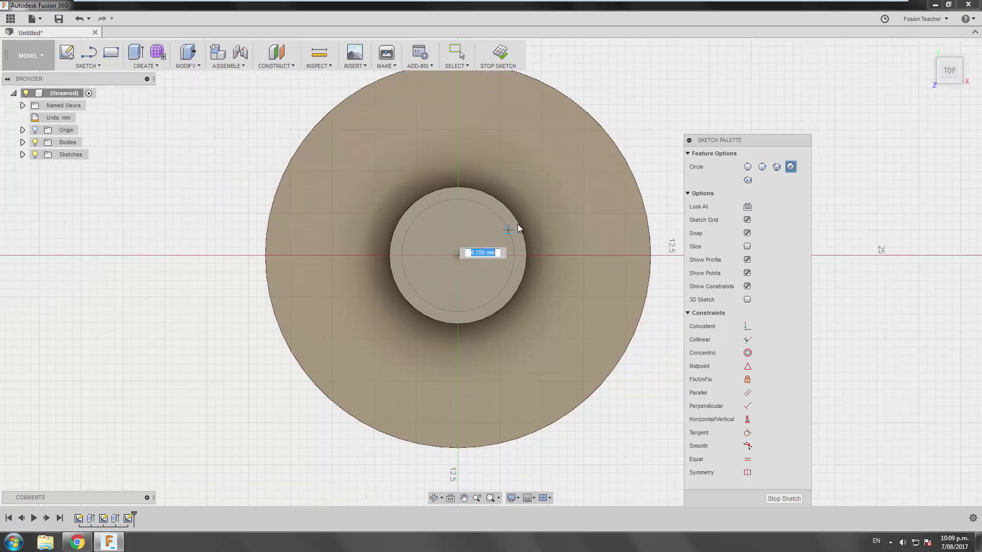
click(530, 212)
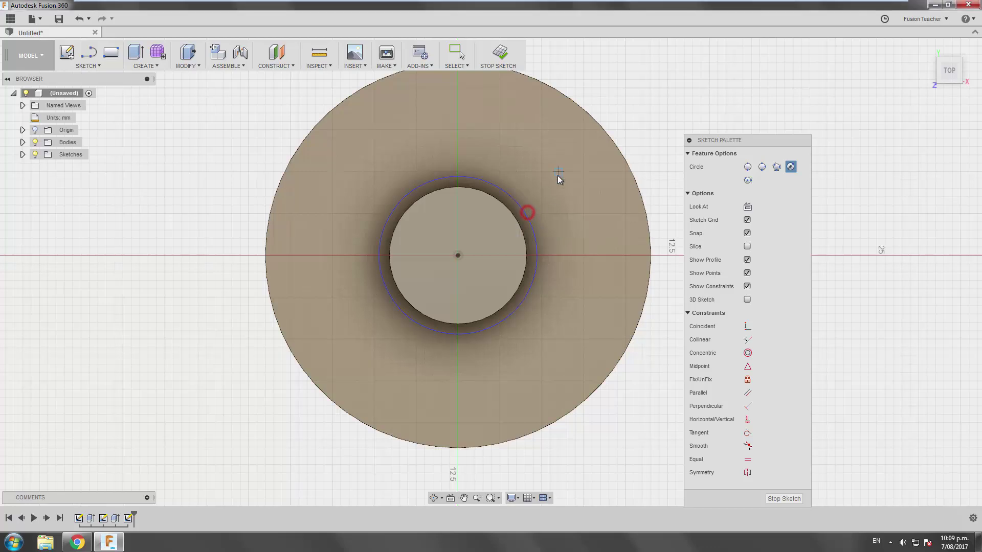
key(Escape)
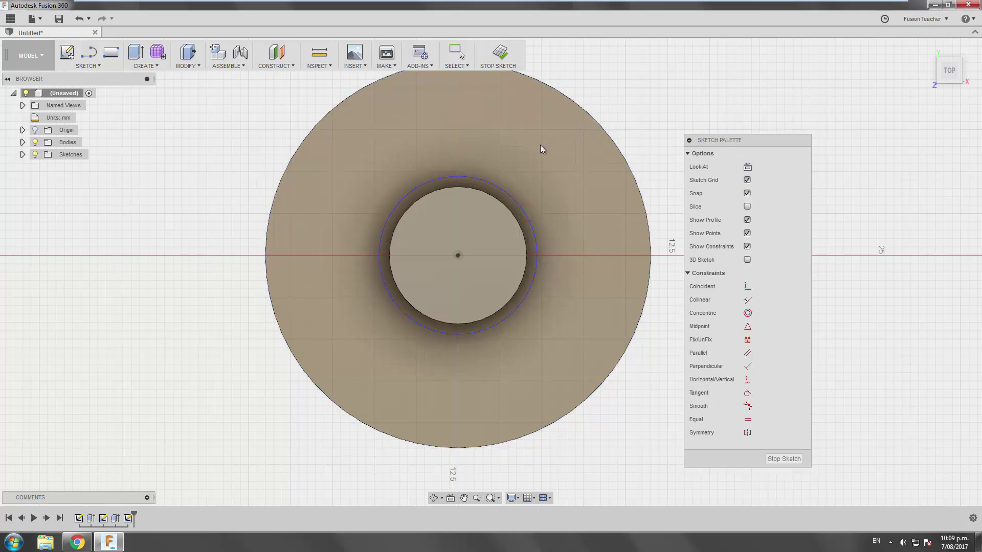
- Dimension the new sketch circle to a 9 mm diameter
click(499, 188)
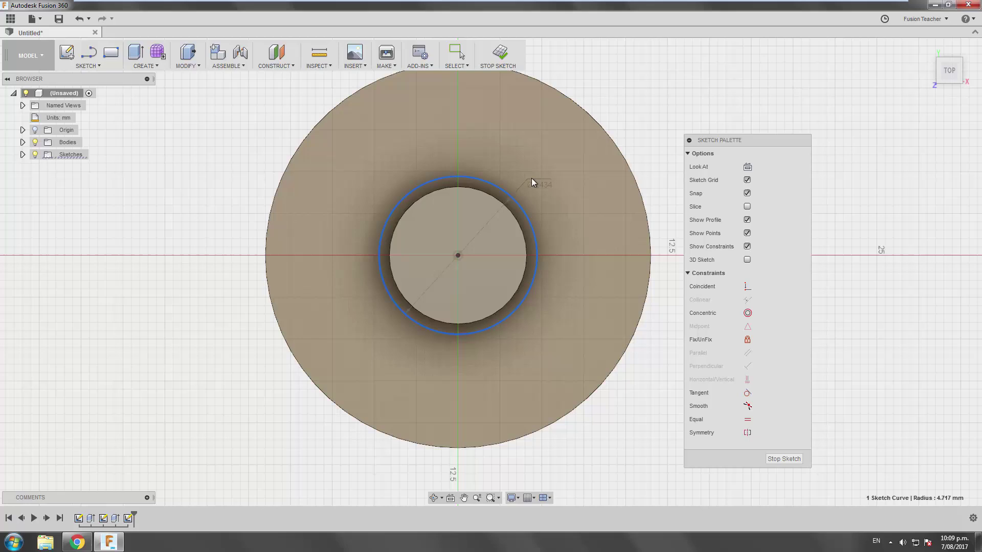
click(558, 176)
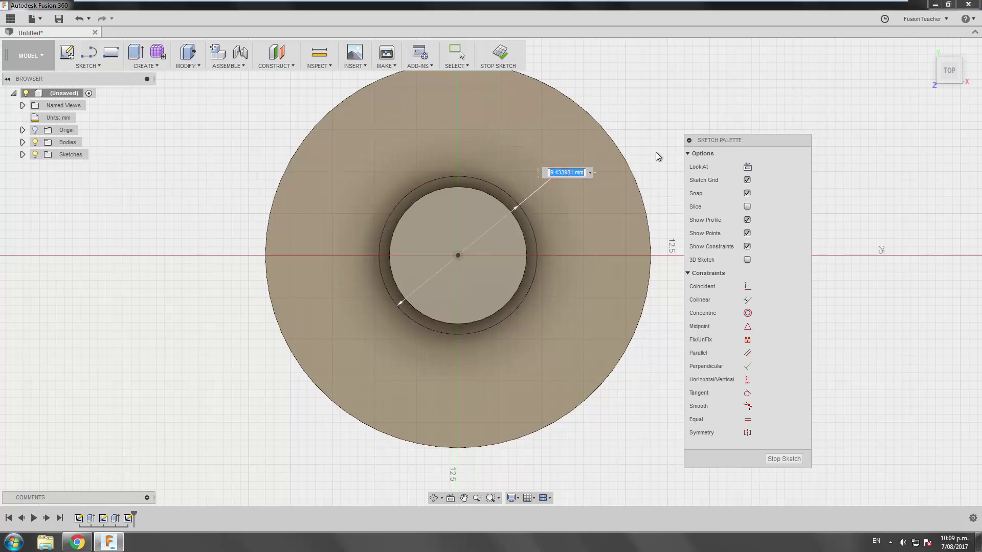
text(9)
key(Return)
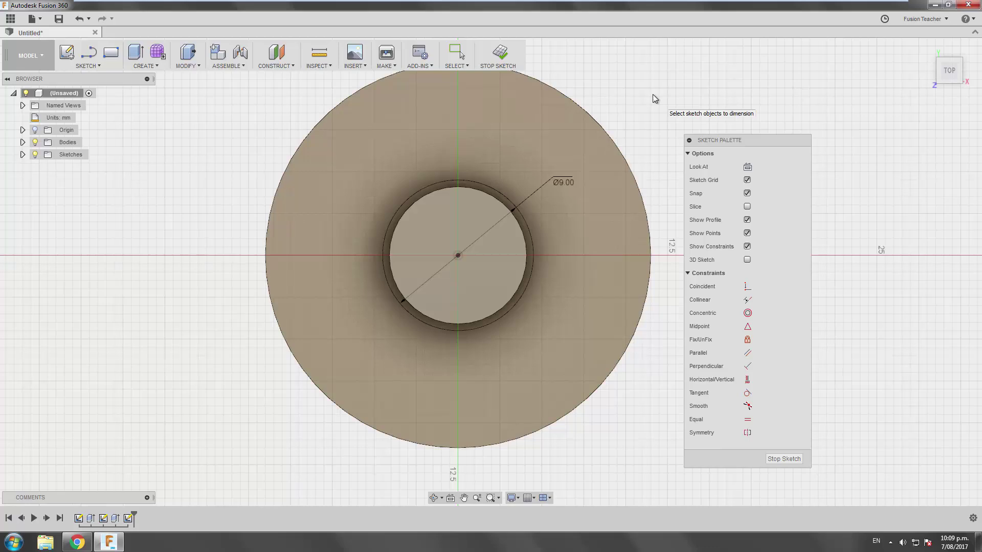
key(o)
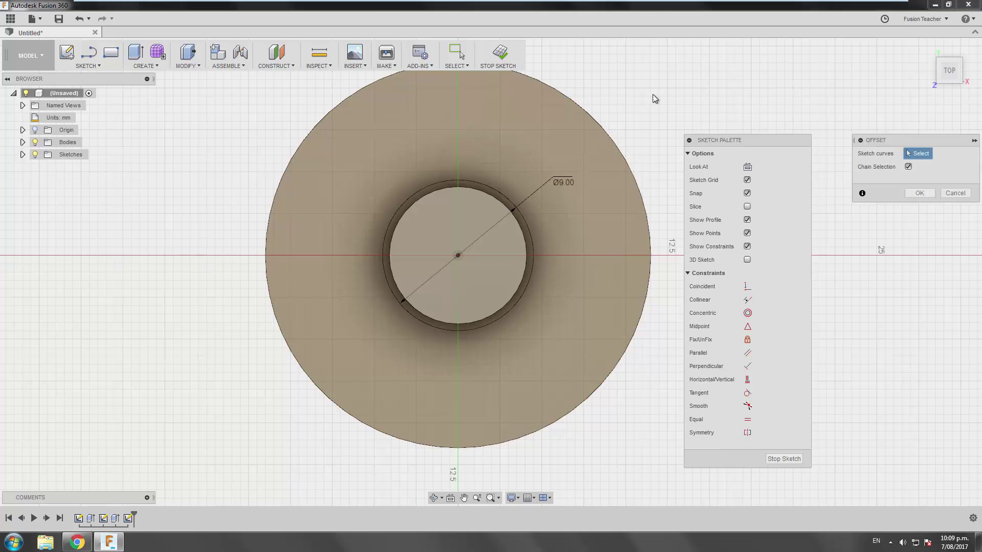
- Offset the 9 mm circle outward by 0.8 mm
click(496, 191)
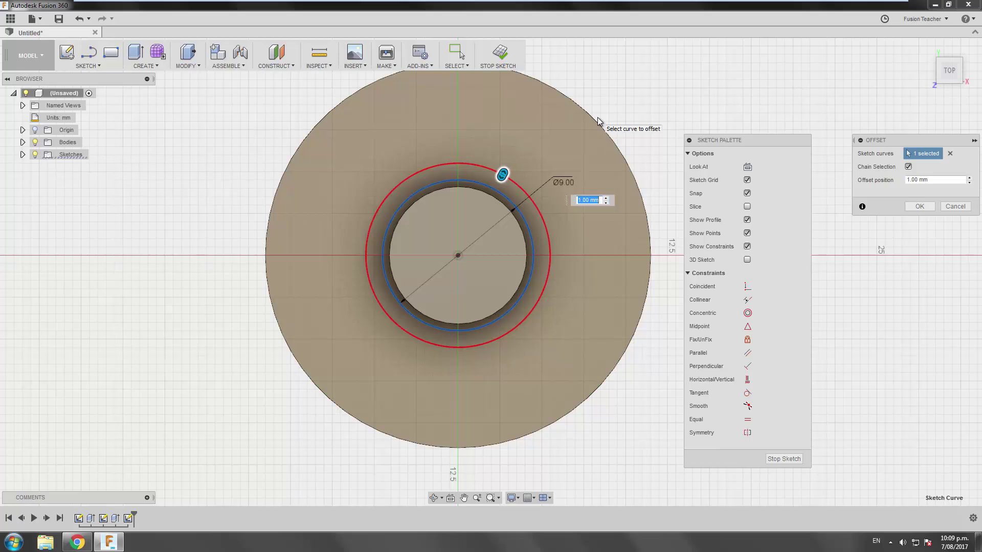
text(0.8)
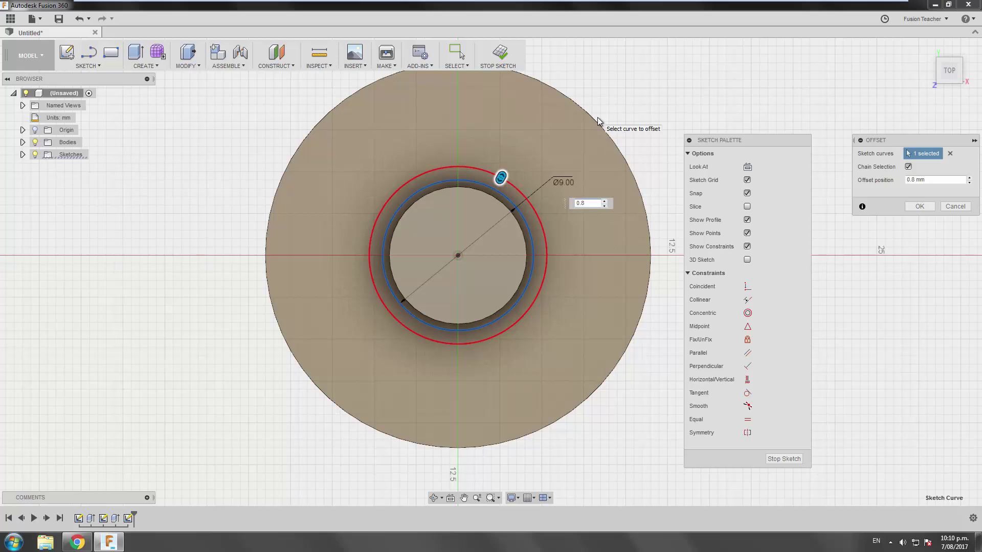
key(Return)
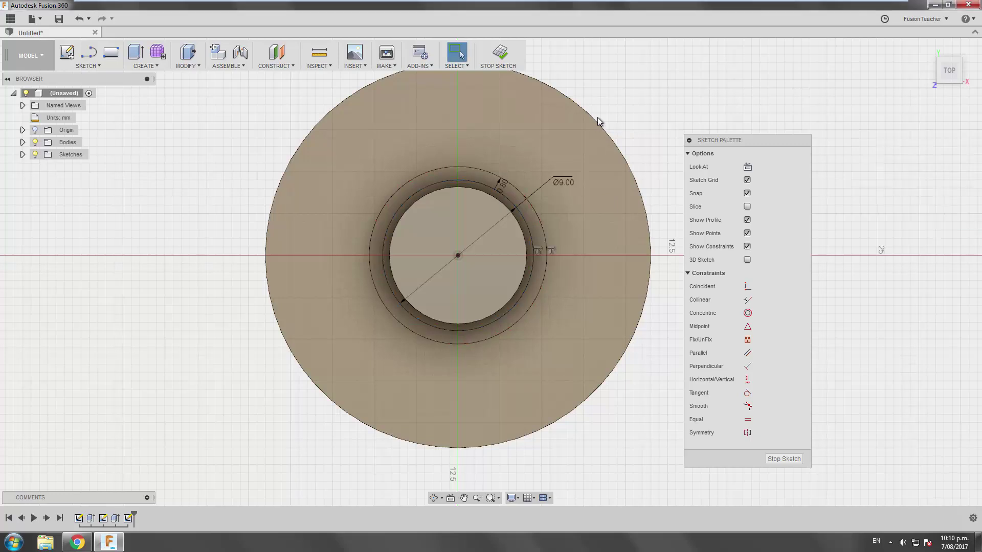
- Extrude the thin ring between the offset circles 1 mm upward, joined to the disc
middle_drag(642, 87, 600, 124)
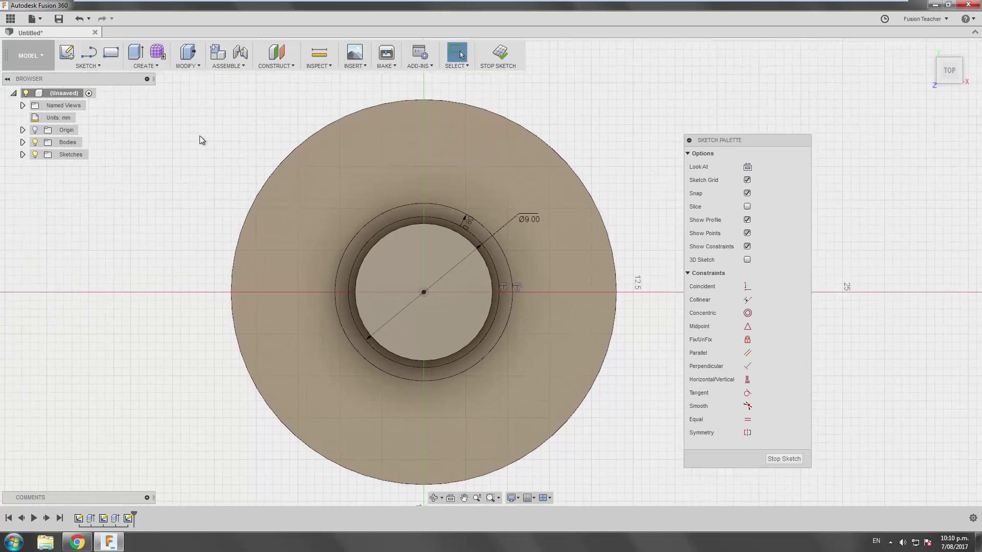
key(e)
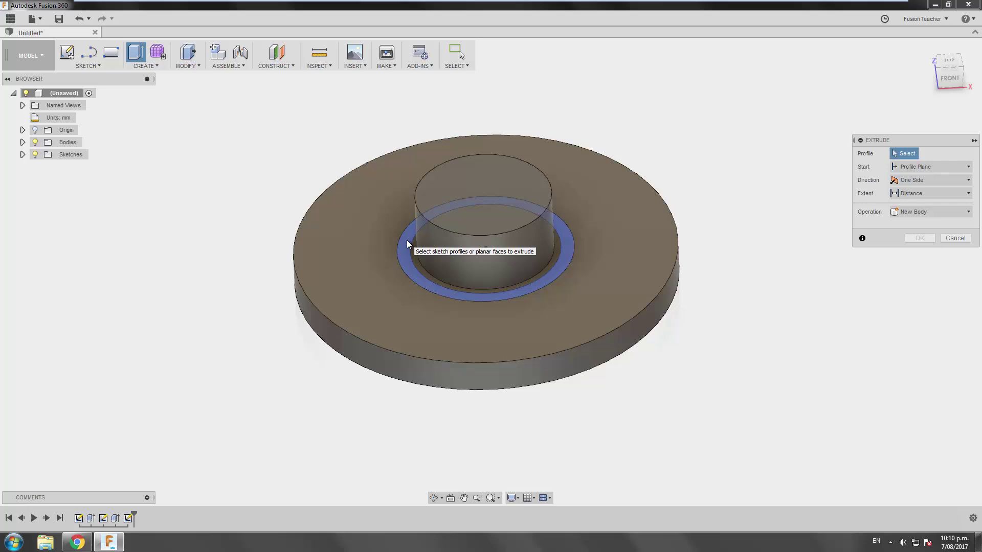
click(406, 240)
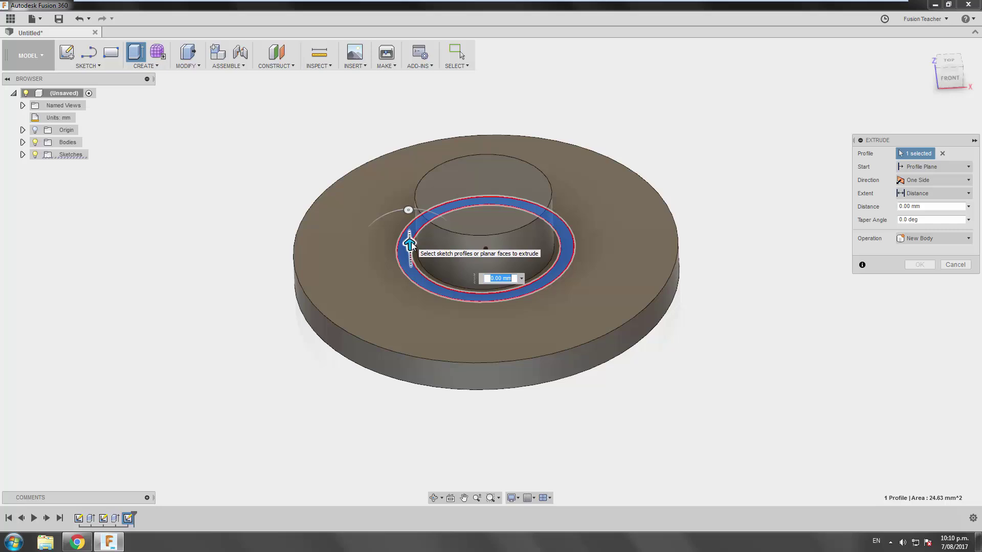
drag(410, 244, 410, 227)
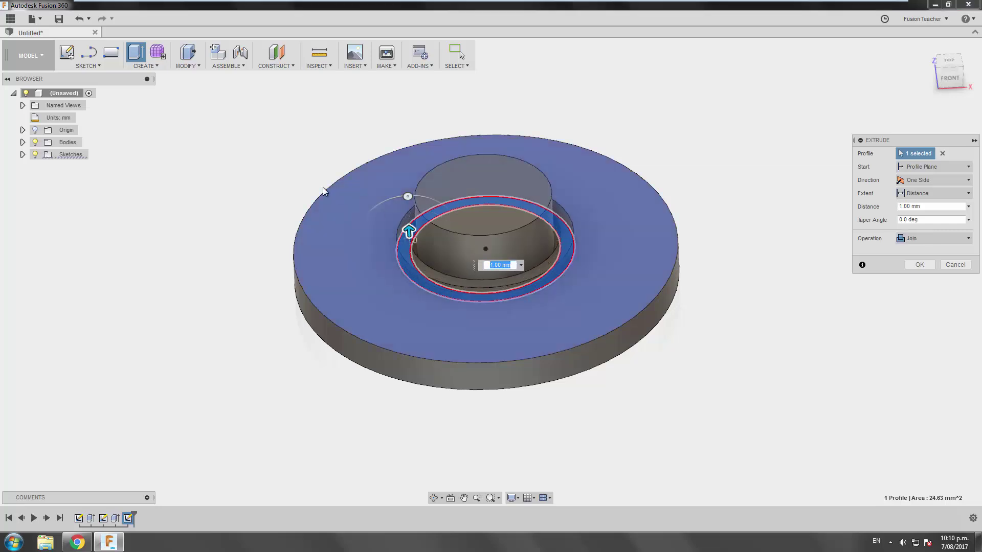
key(Return)
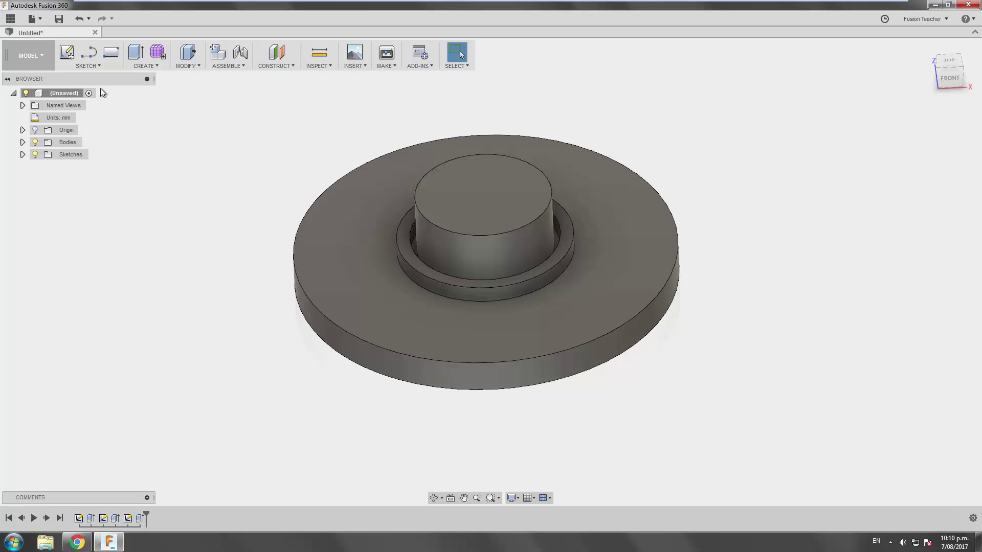
middle_drag(235, 125, 290, 184)
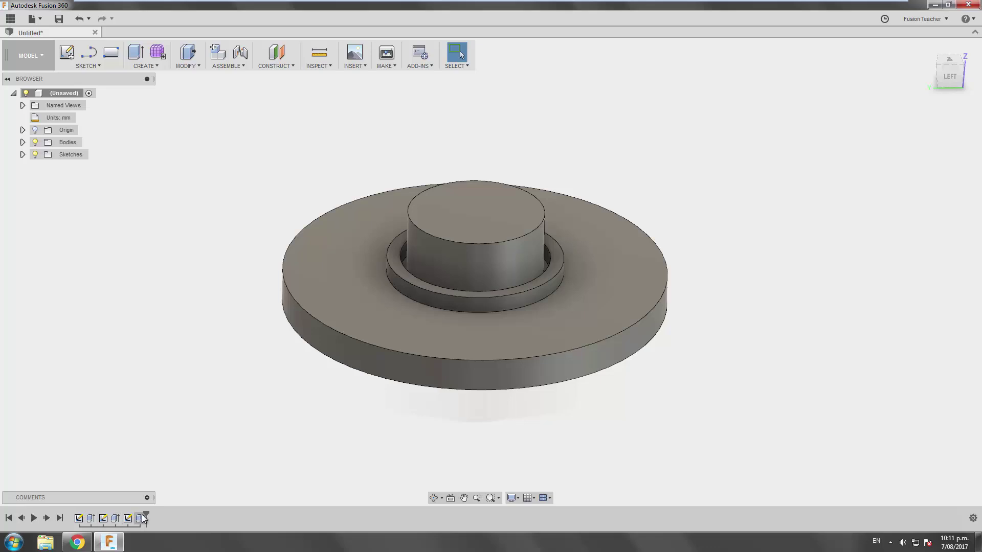
- Play back the design history timeline and recentre the model
click(34, 518)
middle_click(254, 367)
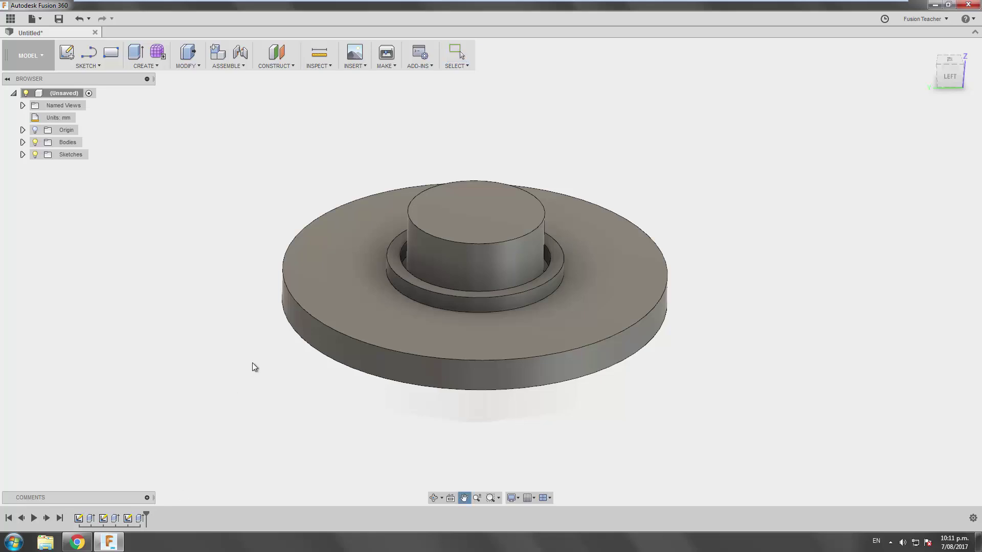
middle_drag(254, 367, 277, 344)
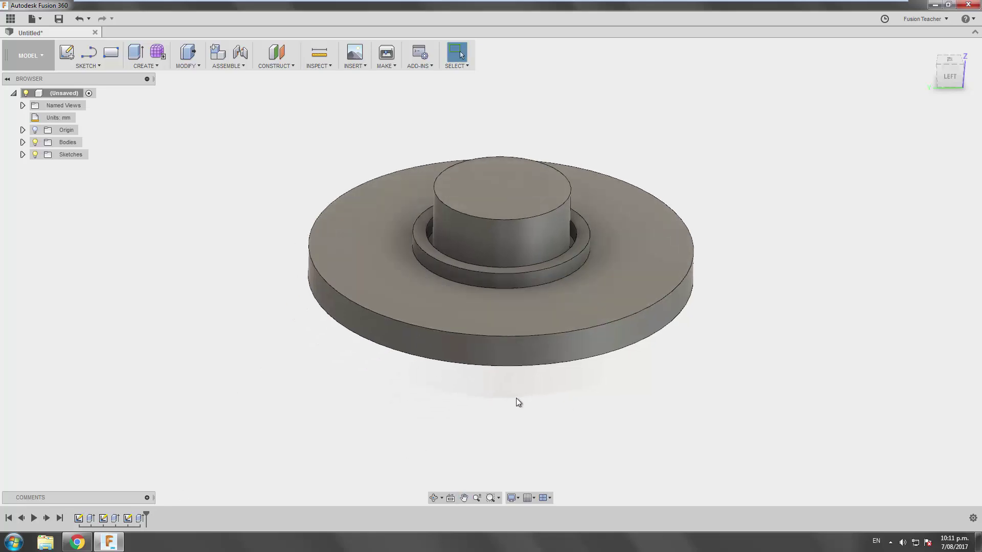
middle_click(500, 404)
- Apply a 5 mm chamfer to the outer edge of the disc's flat underside face
shift+middle_drag(480, 410, 506, 244)
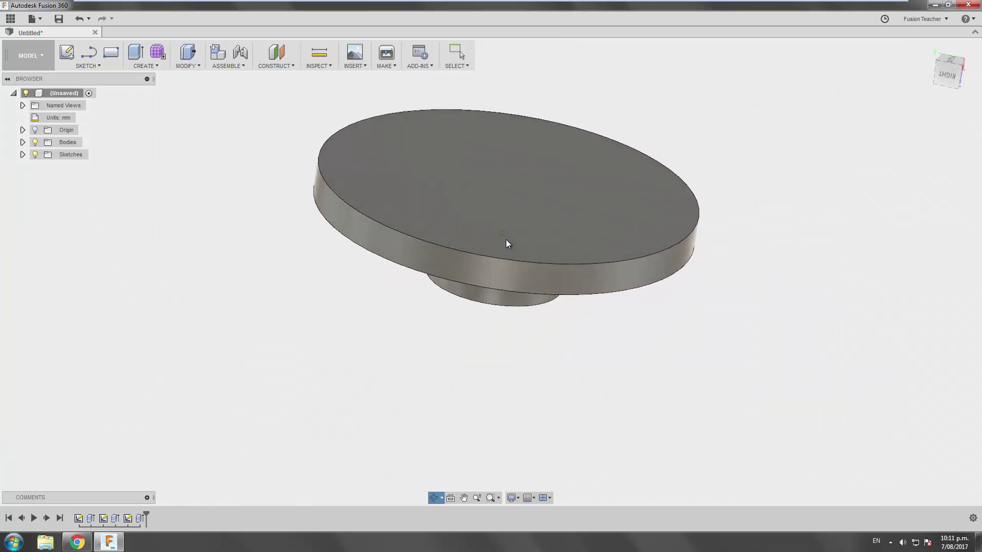
middle_drag(526, 191, 537, 286)
click(266, 177)
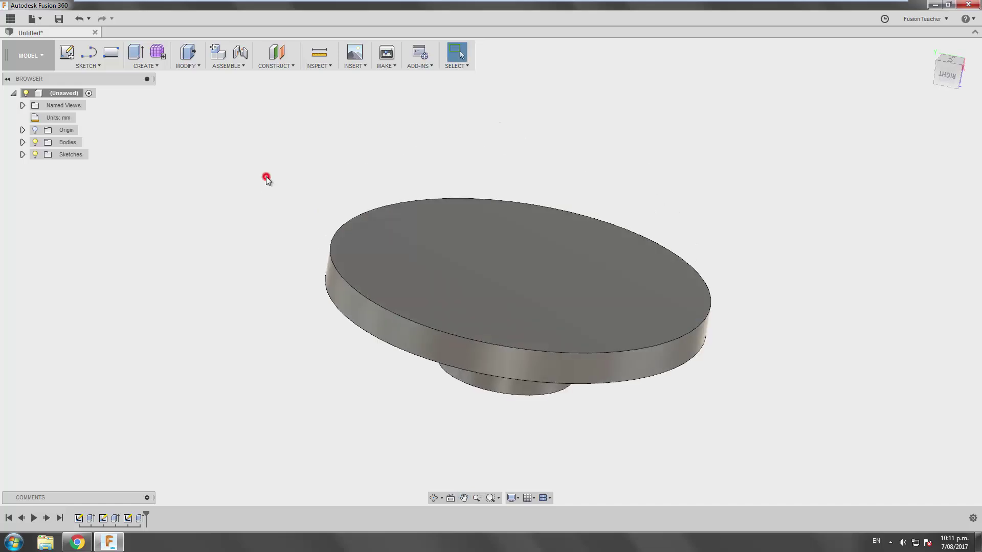
click(183, 64)
click(190, 116)
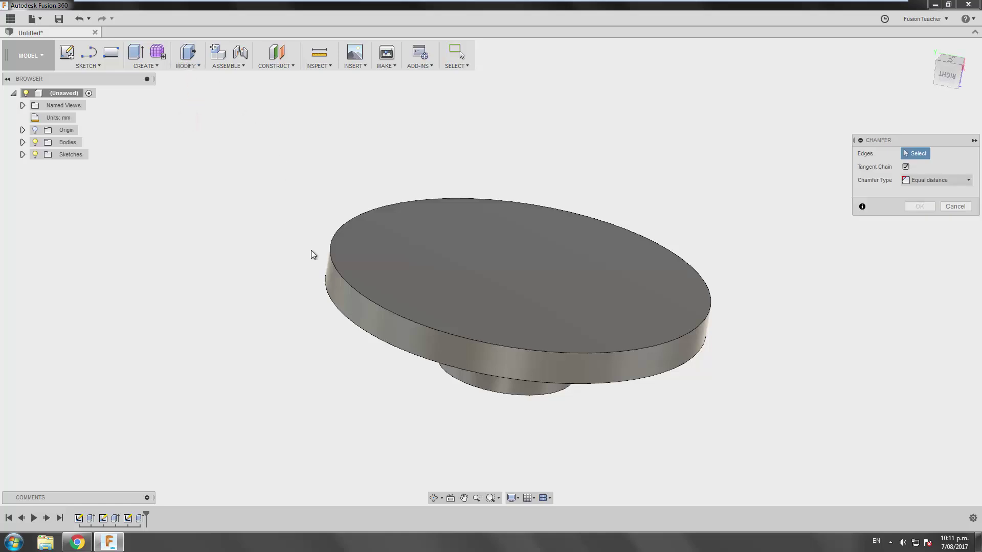
click(331, 261)
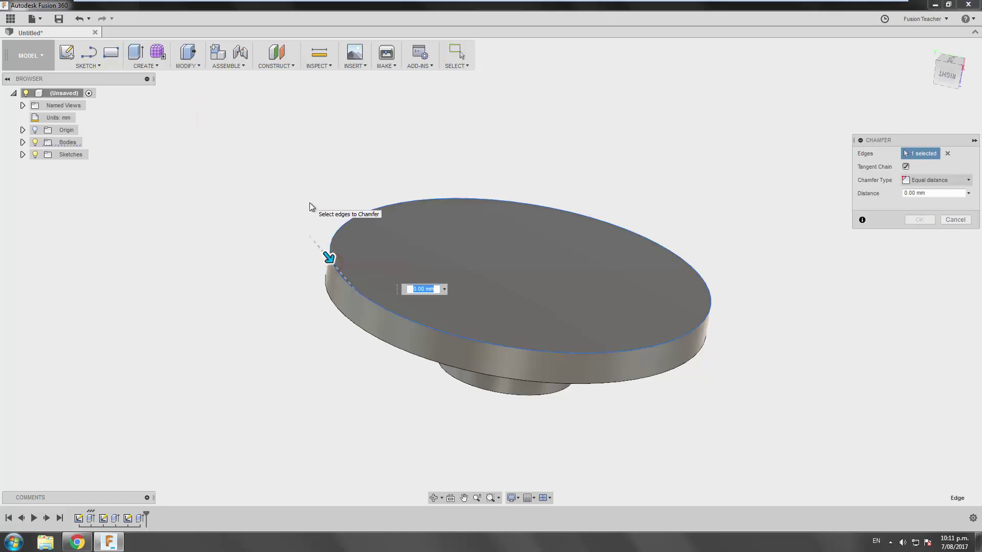
text(5)
key(Return)
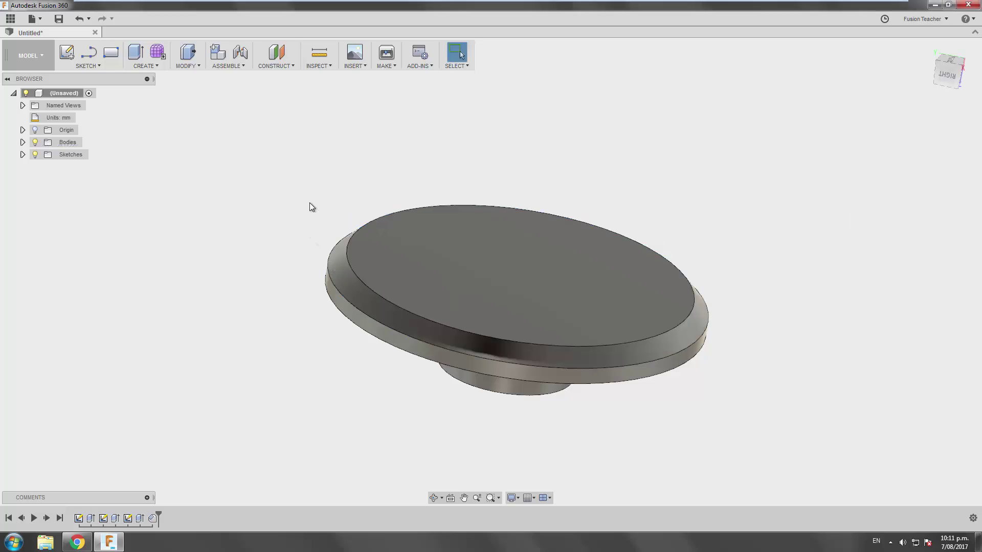
shift+middle_drag(293, 210, 342, 236)
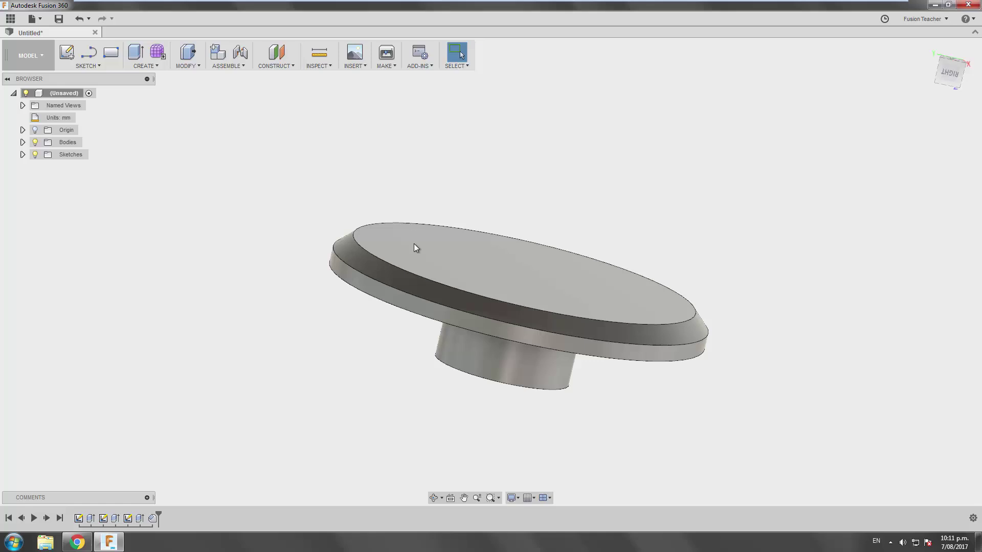
- Create a new sketch on the disc's chamfered flat face
click(343, 175)
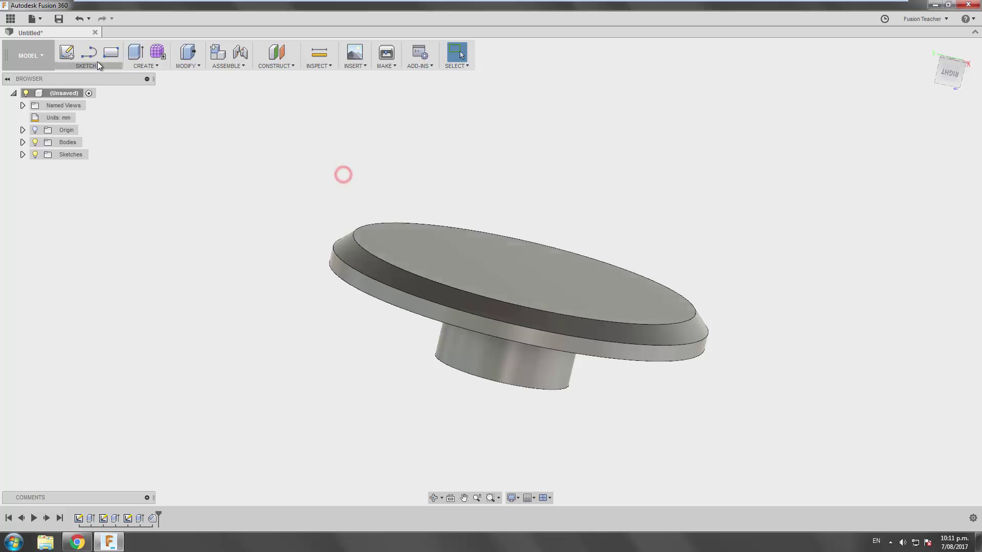
click(67, 53)
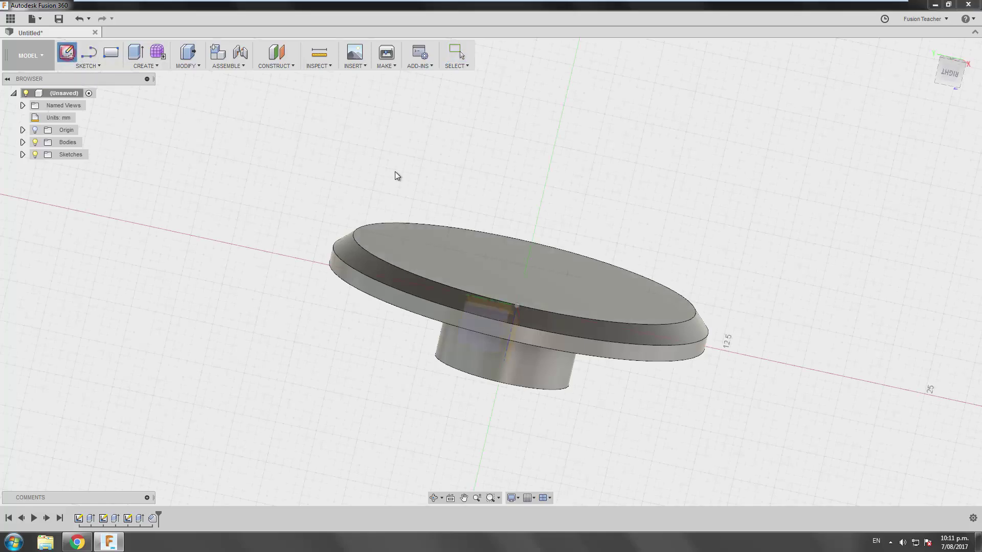
click(455, 262)
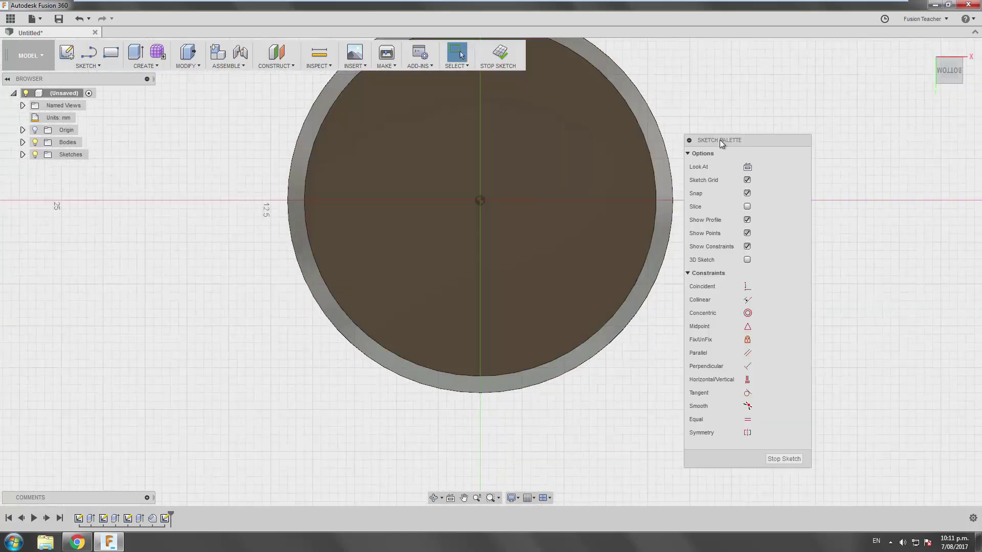
mouse_move(677, 106)
middle_down()
mouse_move(639, 174)
mouse_move(655, 159)
middle_up()
key(Escape)
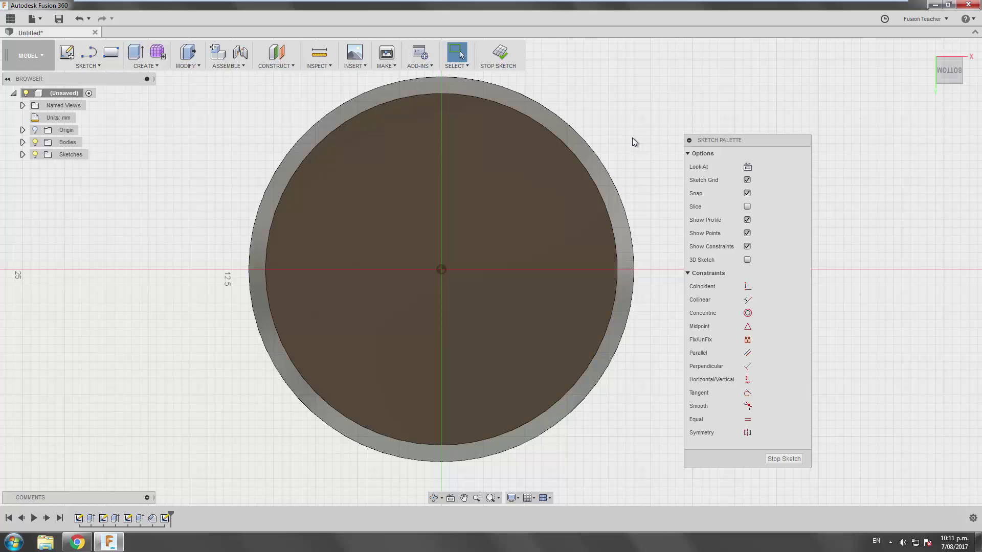
middle_drag(223, 153, 236, 159)
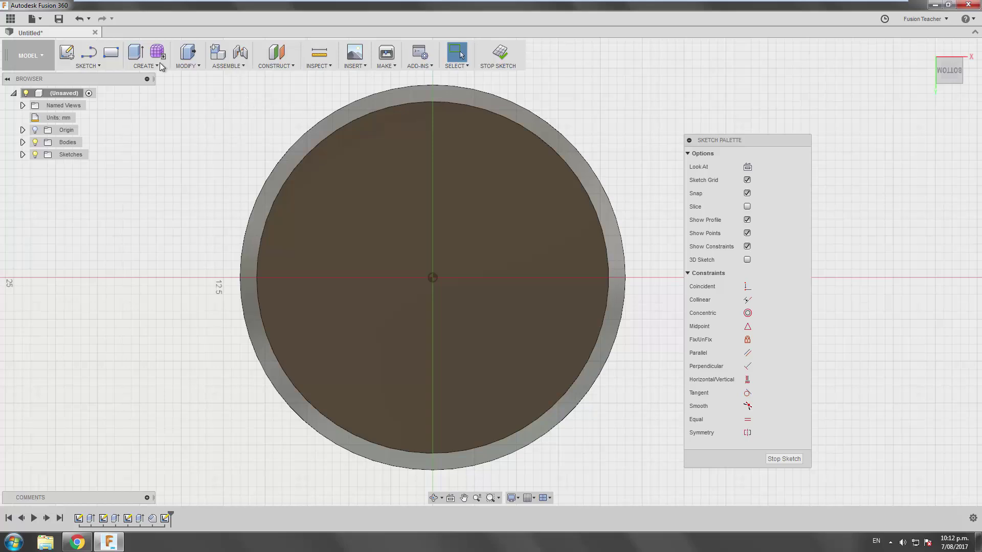
- Start the Text tool from the Sketch menu
click(87, 66)
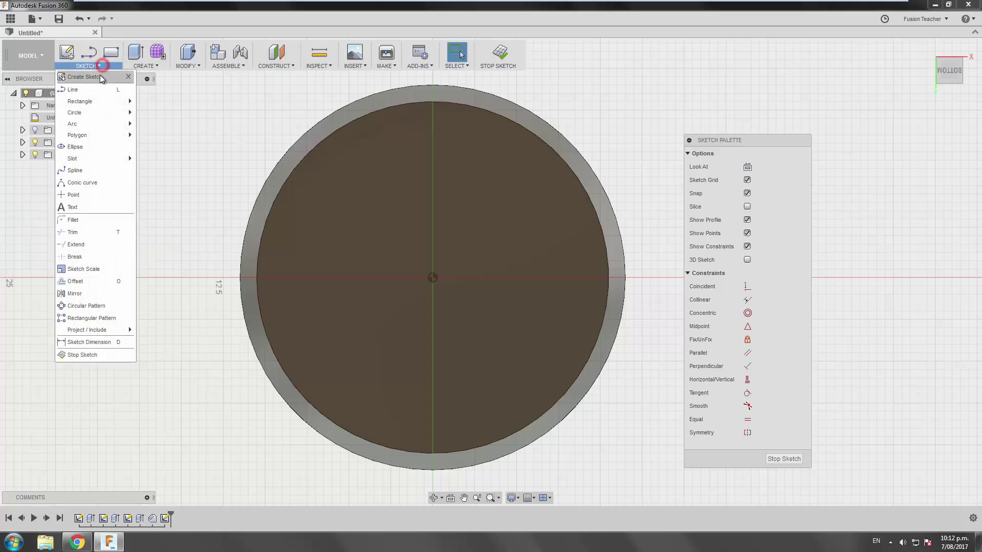
click(81, 207)
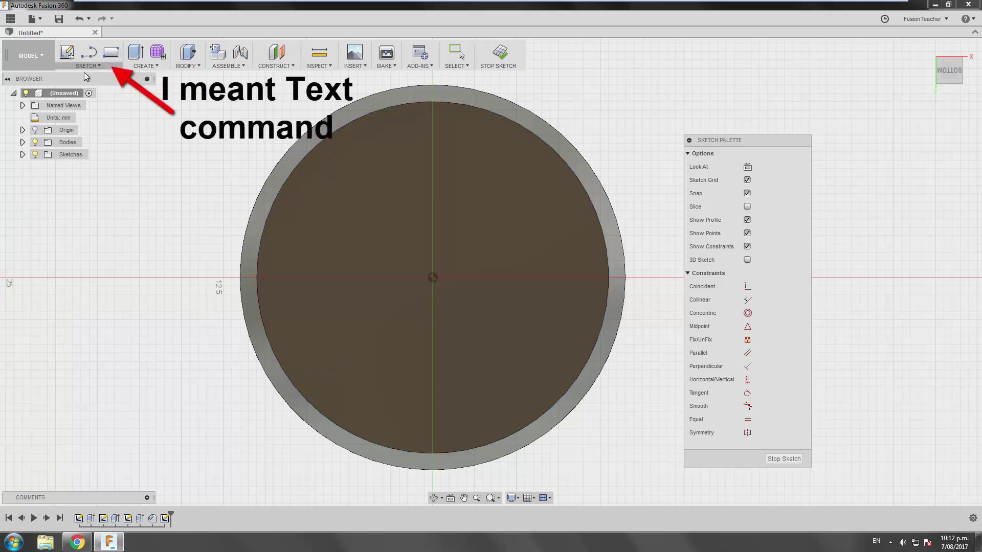
key(Escape)
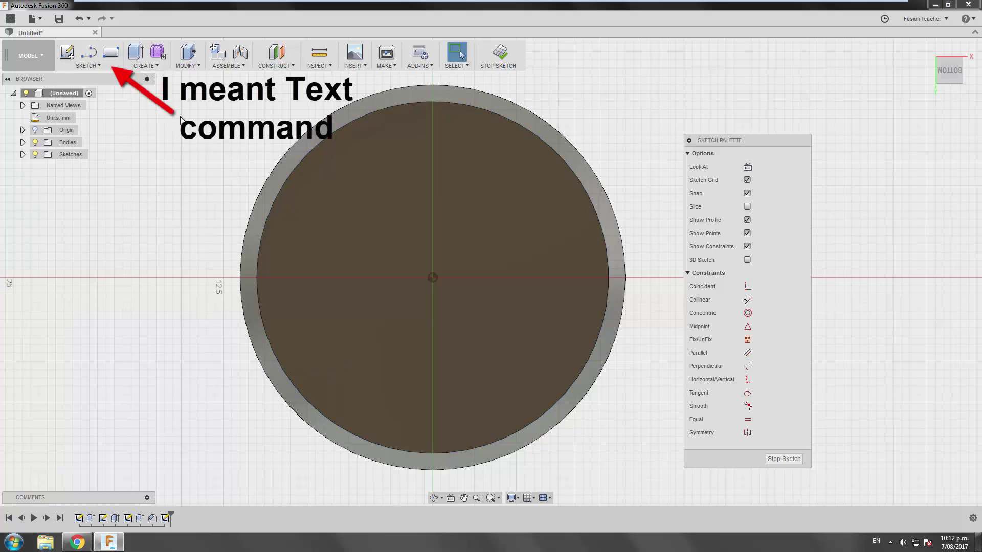
click(94, 67)
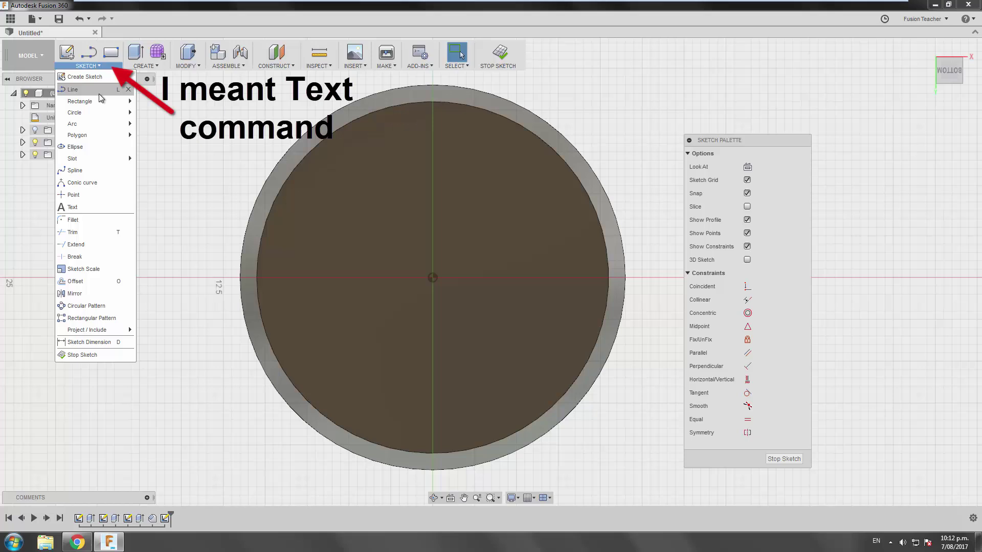
click(84, 208)
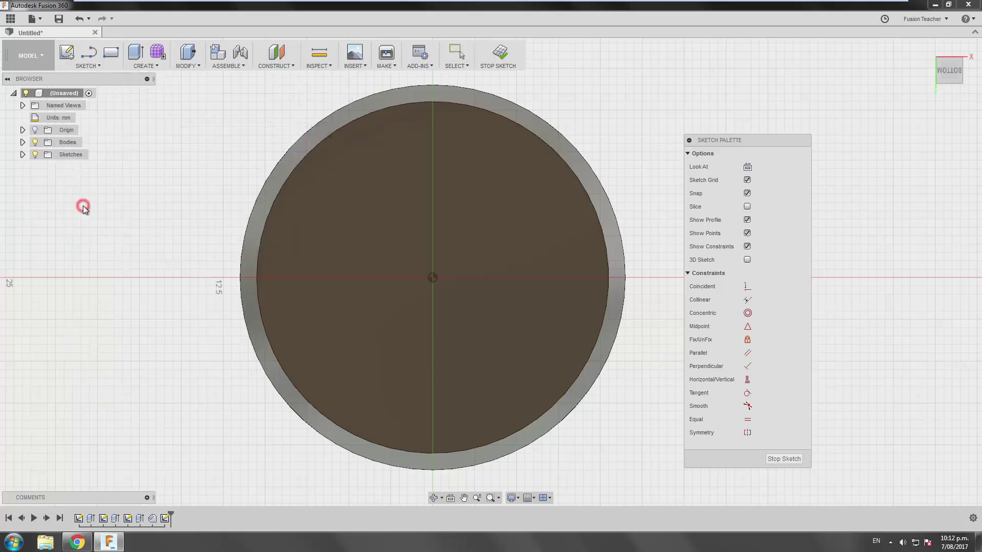
- Place text reading 'SCM' on the face, set to bold with an 8 mm height
click(293, 330)
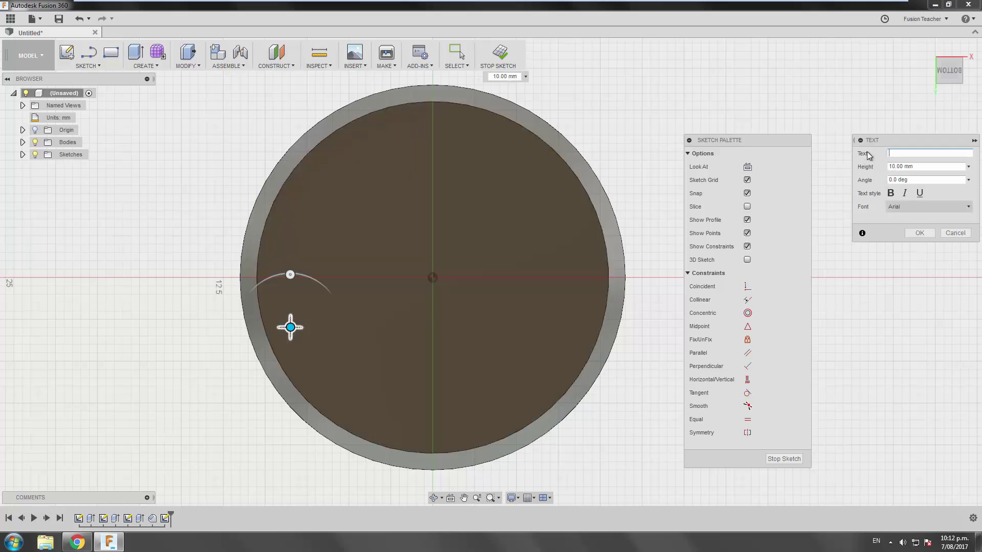
mouse_move(879, 140)
mouse_down()
mouse_move(592, 87)
mouse_move(555, 95)
mouse_up()
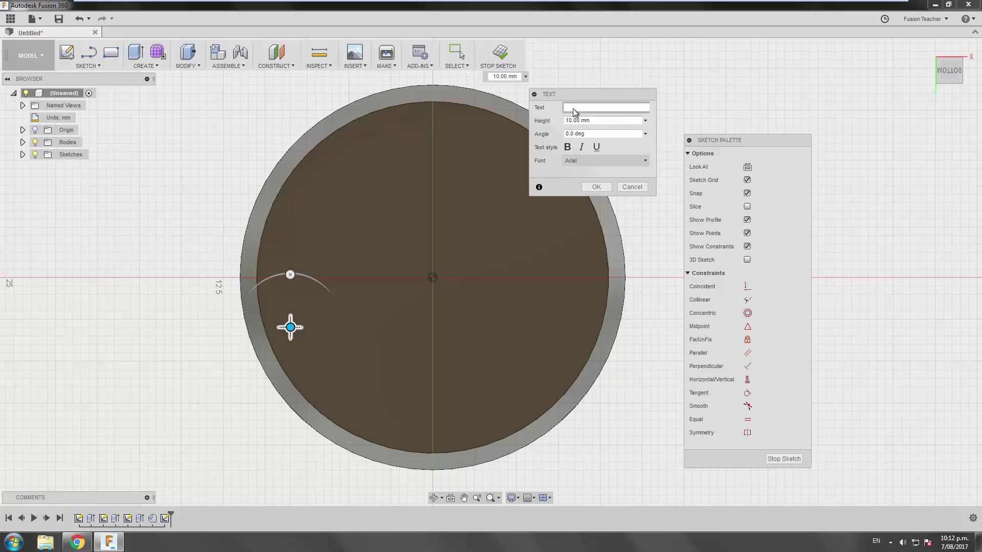
text(SCM)
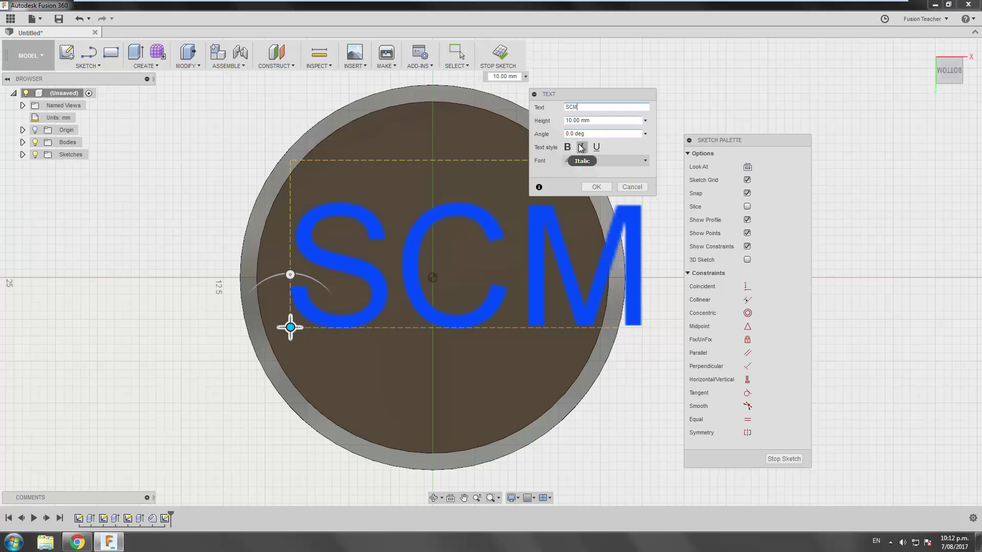
click(567, 146)
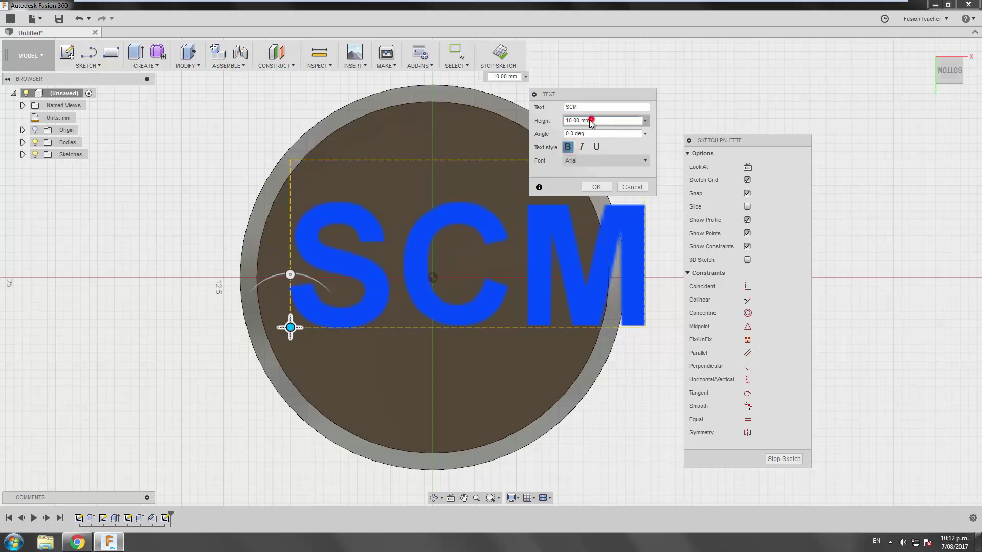
drag(592, 121, 564, 120)
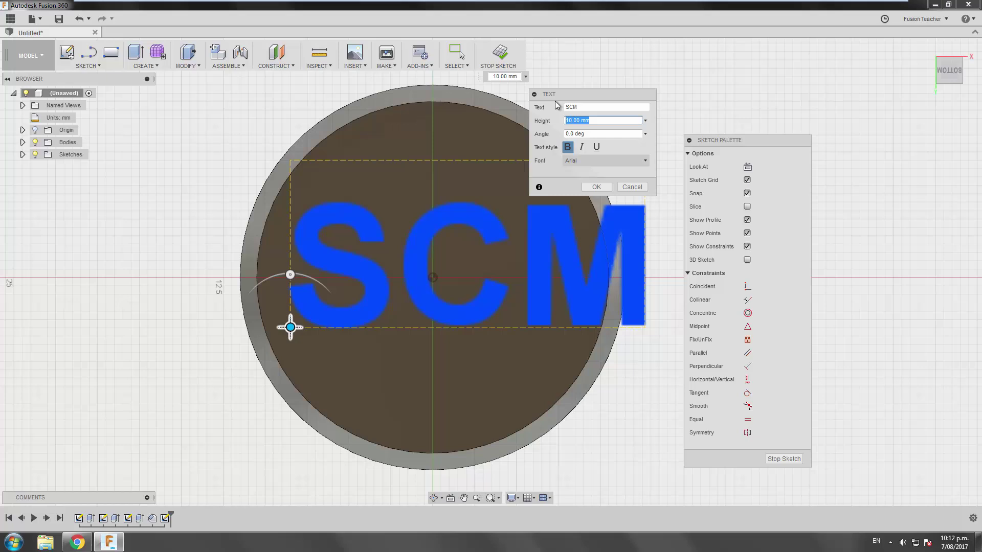
text(8)
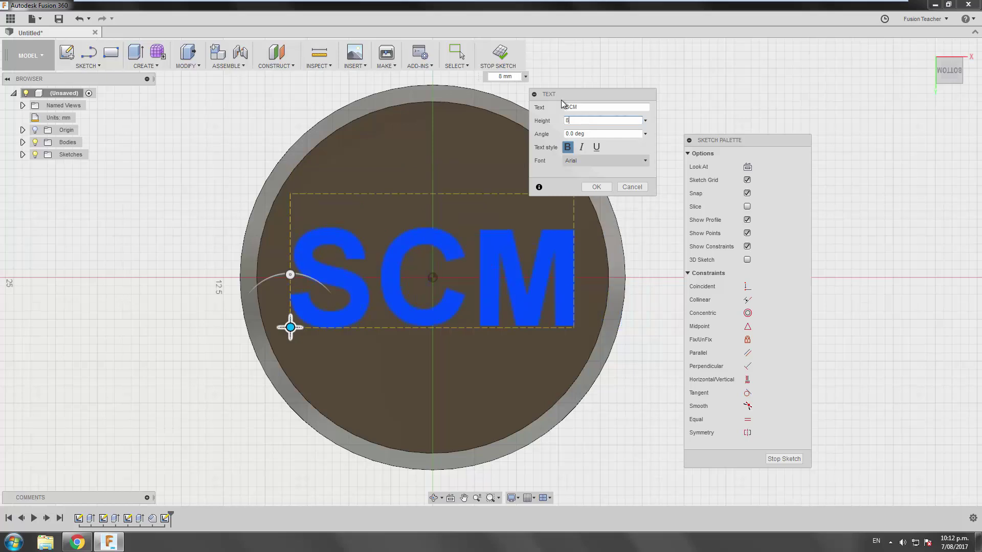
click(593, 119)
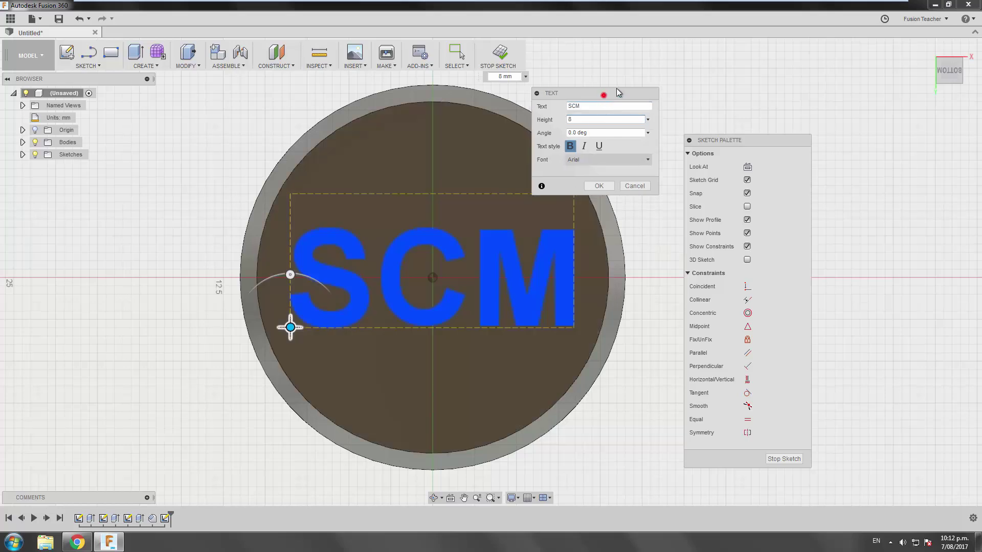
- Centre the SCM text across the face, confirm it and finish the sketch
drag(616, 93, 671, 49)
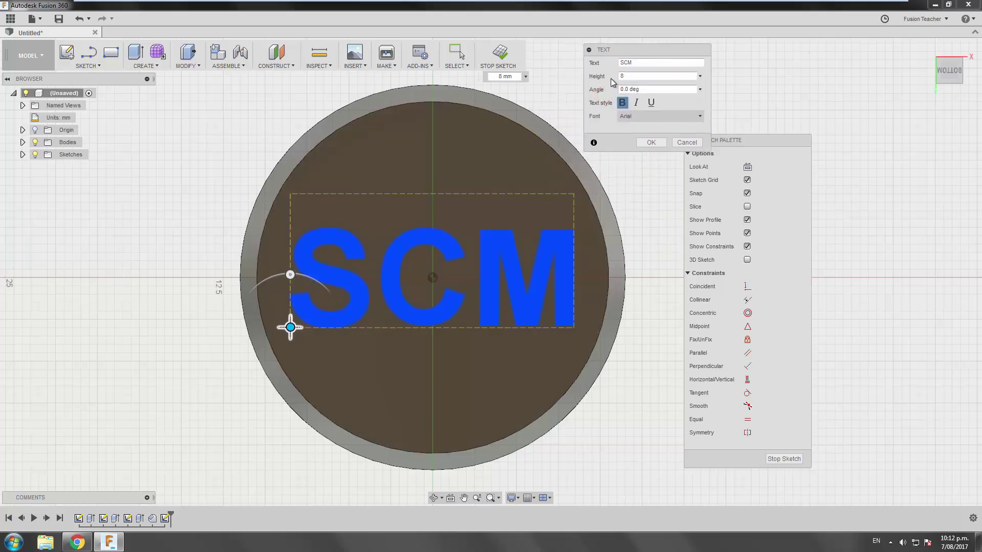
click(646, 63)
click(629, 77)
mouse_move(290, 330)
mouse_down()
mouse_move(300, 326)
mouse_move(286, 329)
mouse_up()
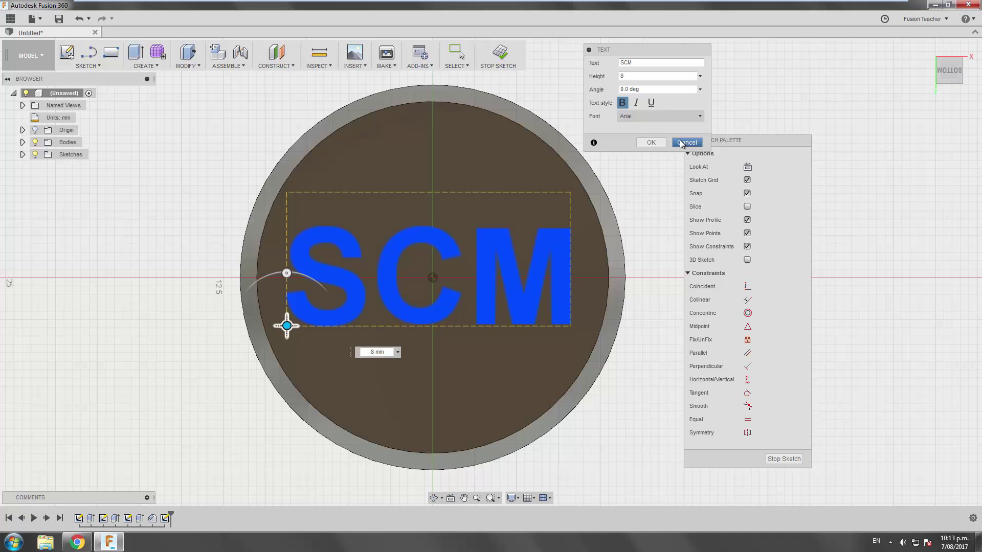
click(661, 145)
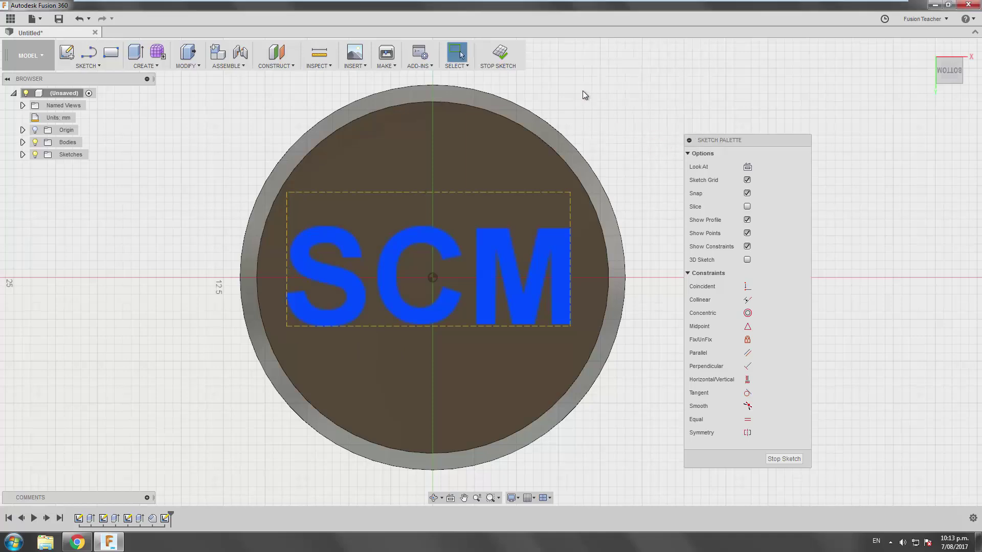
click(500, 53)
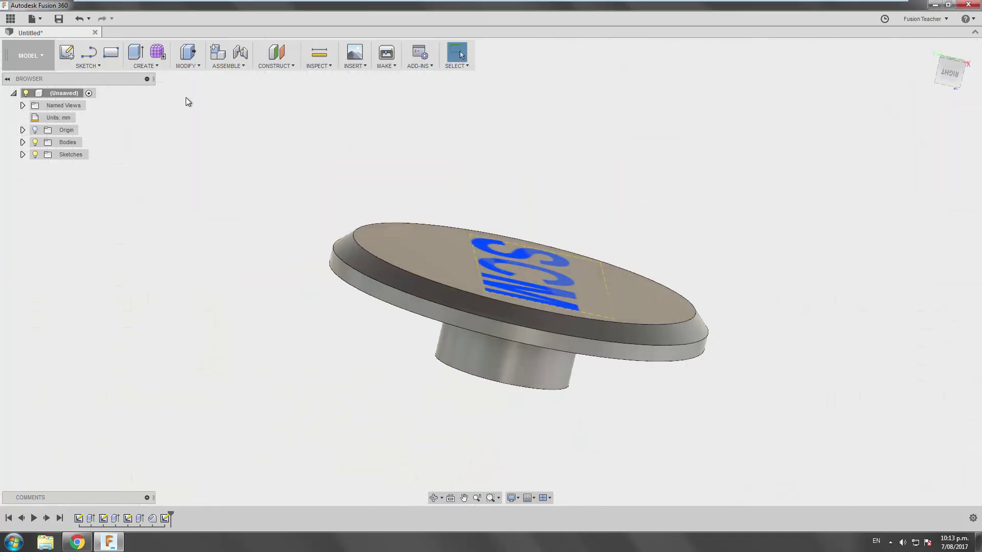
- Extrude the SCM lettering -0.6 mm to cut it into the flat face
click(134, 51)
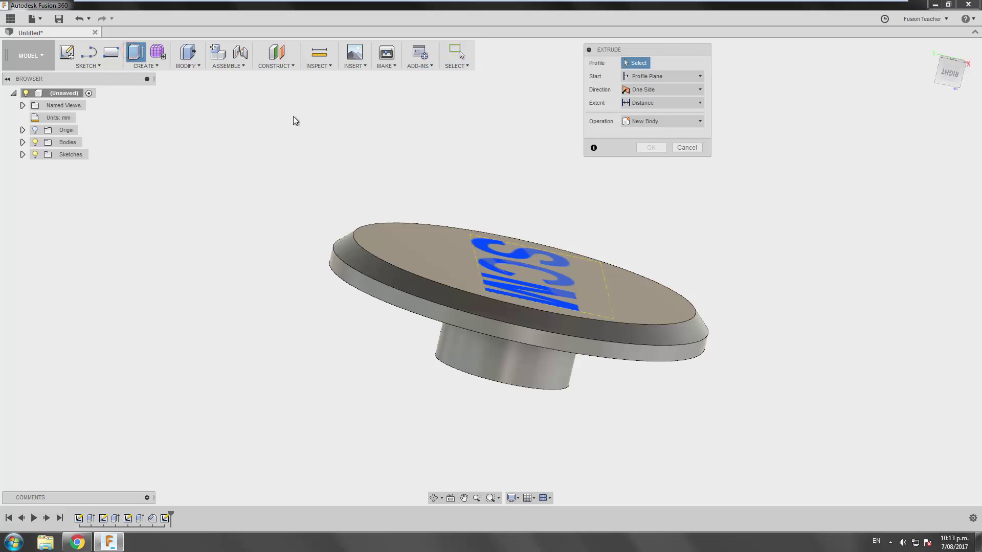
click(471, 253)
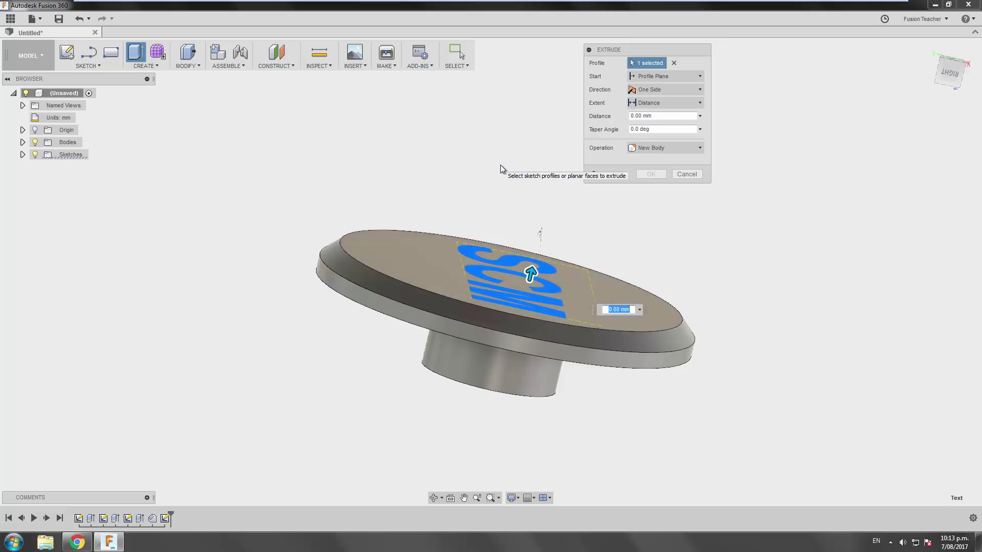
text(-0.6)
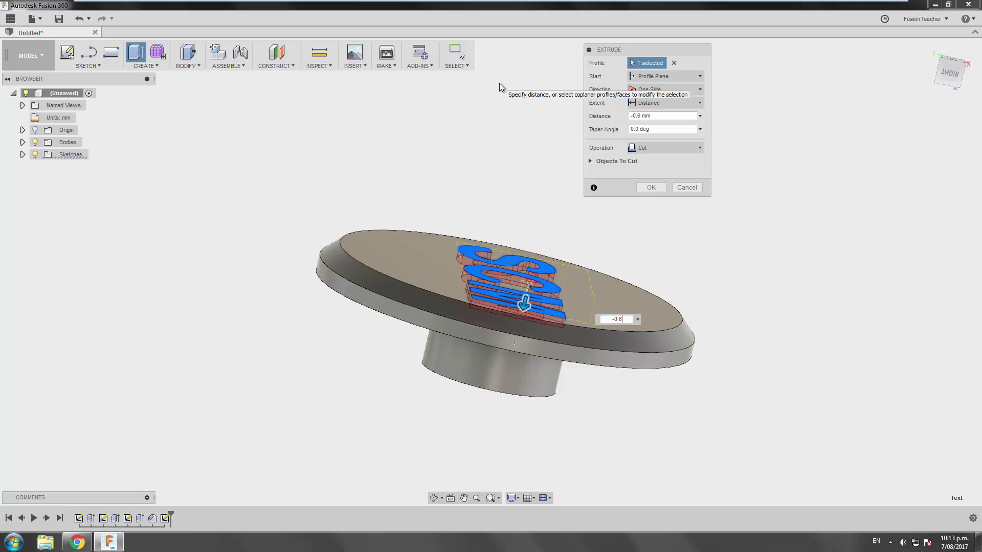
key(Return)
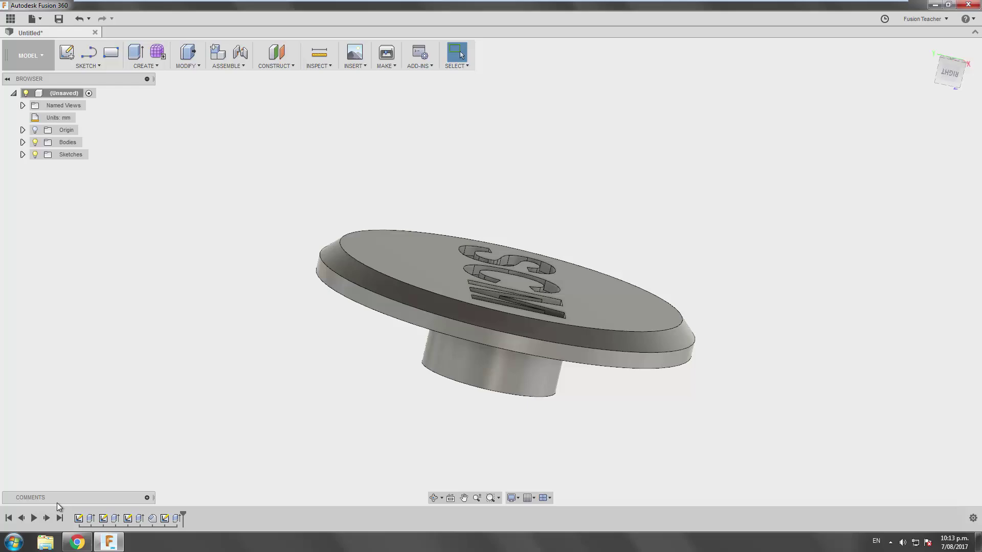
shift+middle_drag(530, 373, 272, 159)
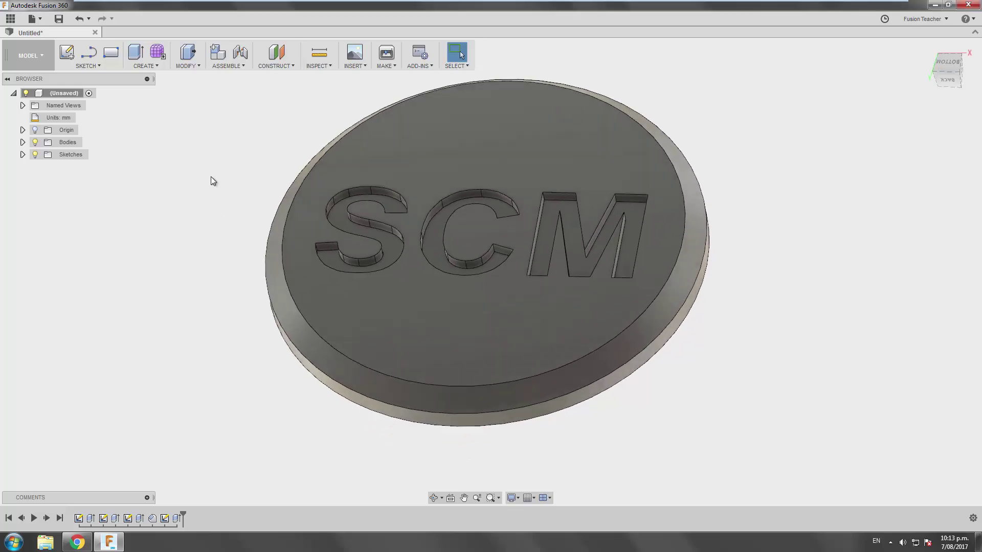
- Save the design as 'Spinner Button for video' in the user's designs folder under master
click(57, 20)
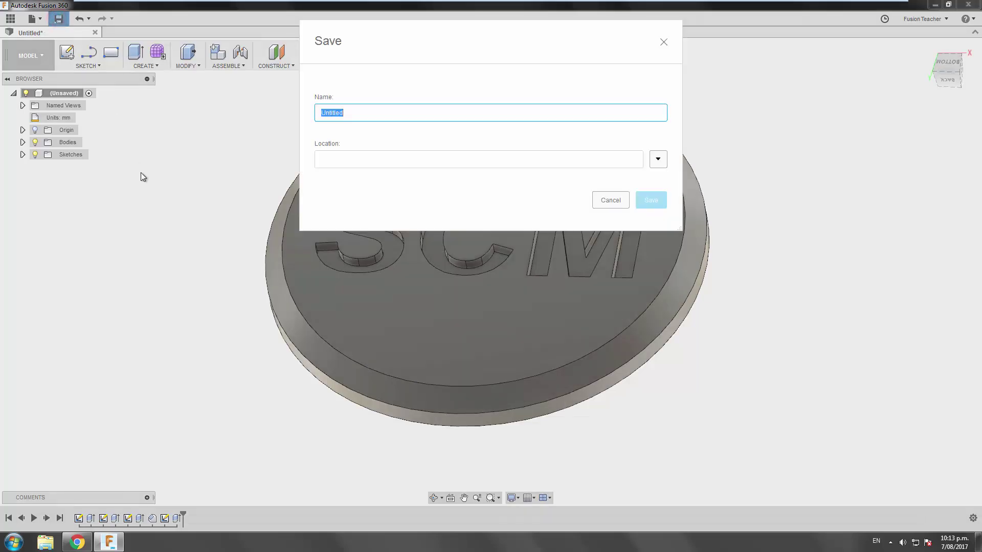
drag(443, 26, 435, 76)
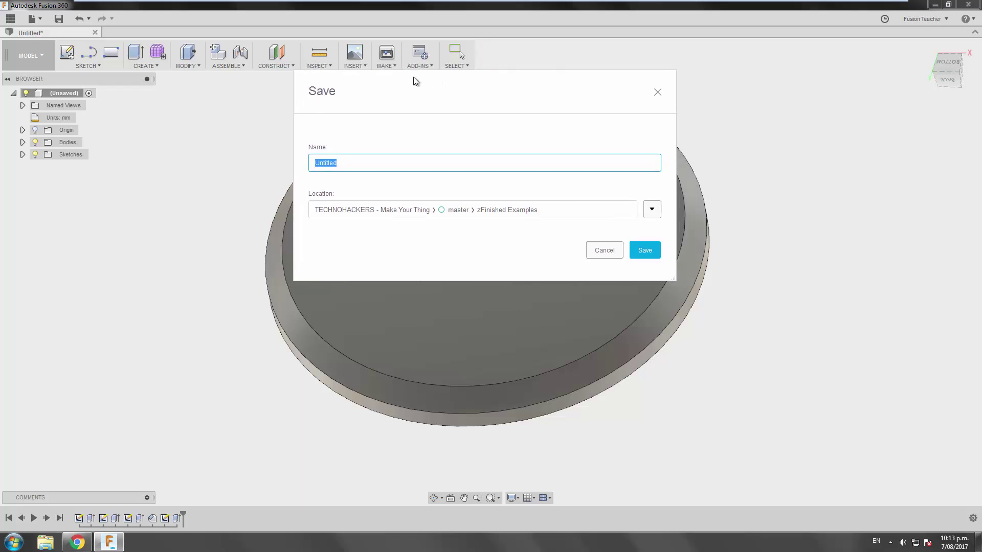
text(Spinner Button for video)
click(652, 210)
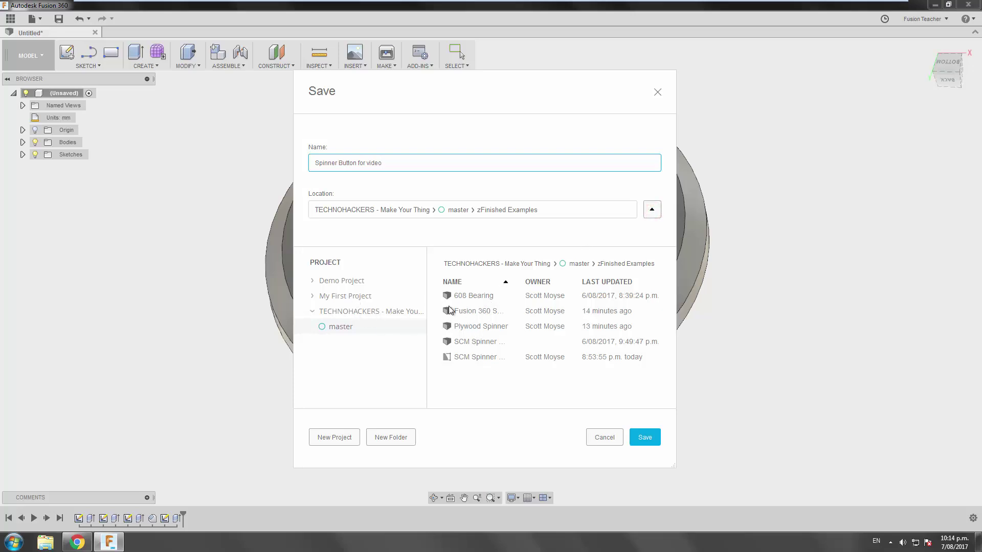
click(581, 263)
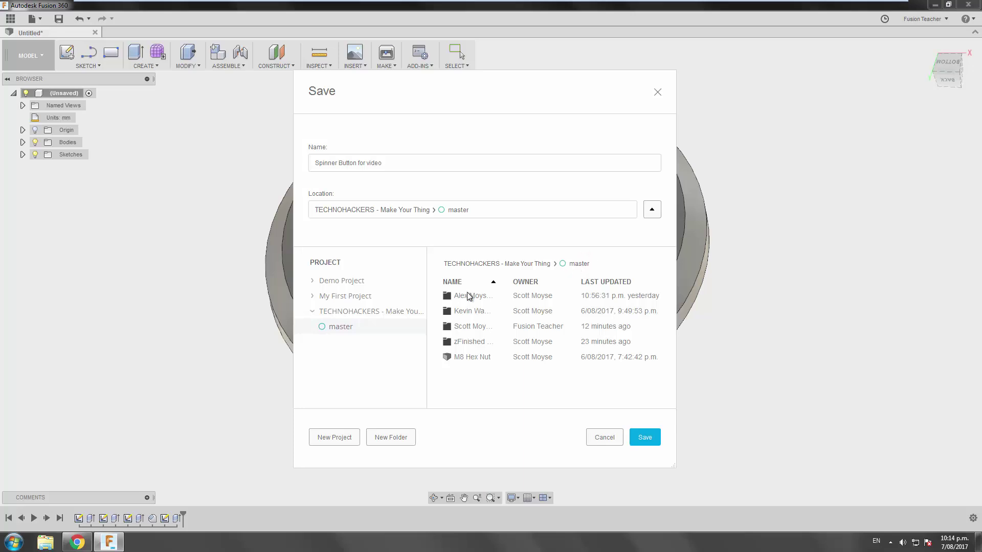
double_click(464, 326)
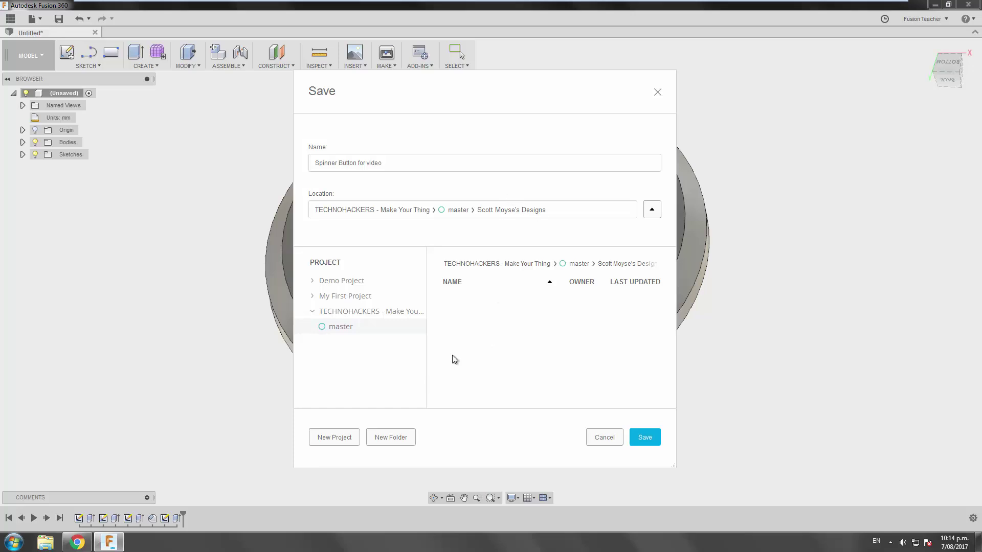
click(464, 337)
click(402, 163)
click(644, 437)
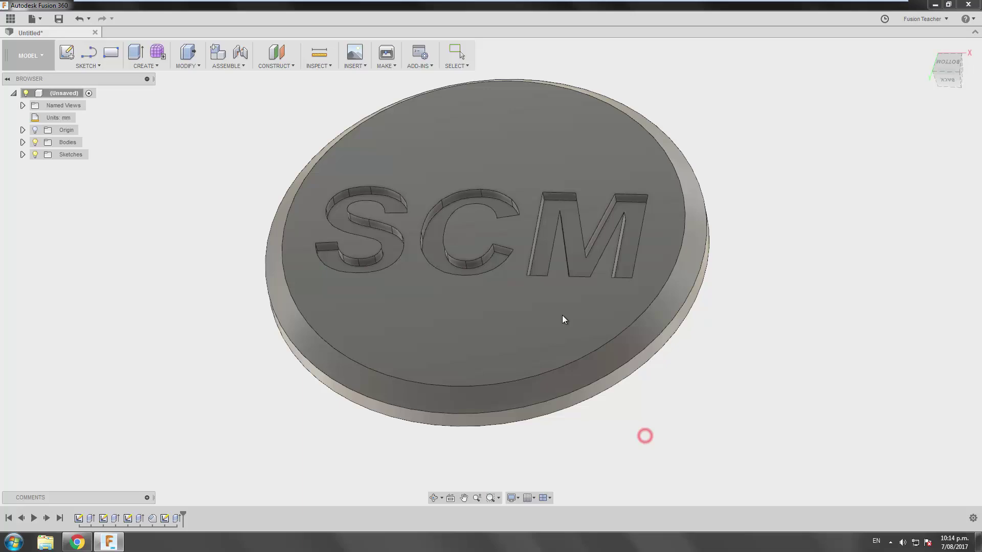
middle_drag(191, 162, 204, 166)
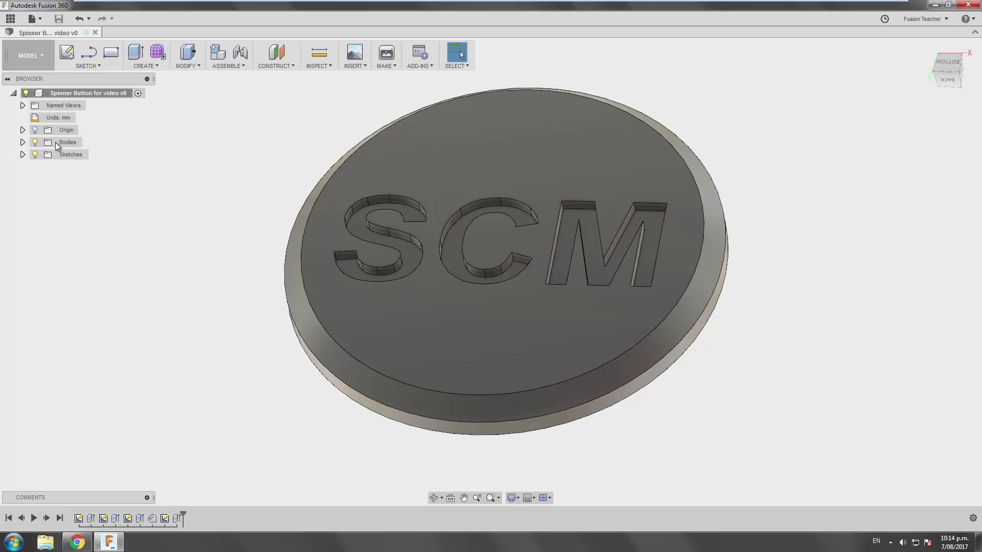
- Apply the ABS Plastic physical material to the spinner button body
click(55, 94)
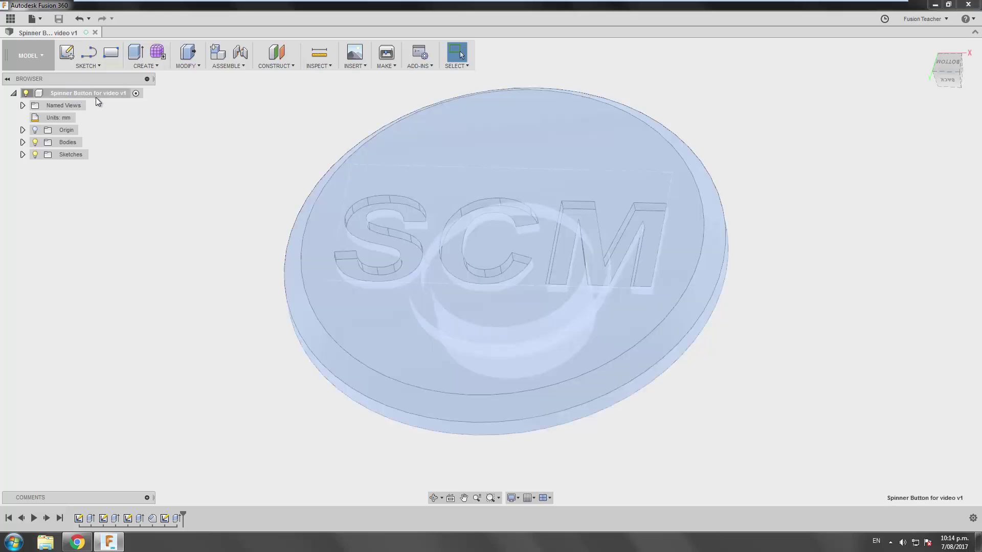
right_click(105, 95)
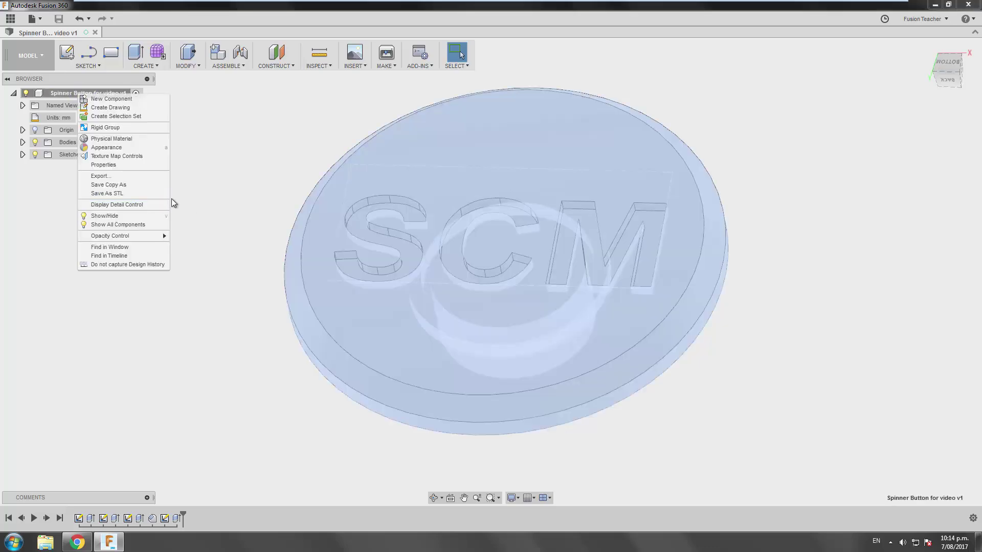
click(127, 141)
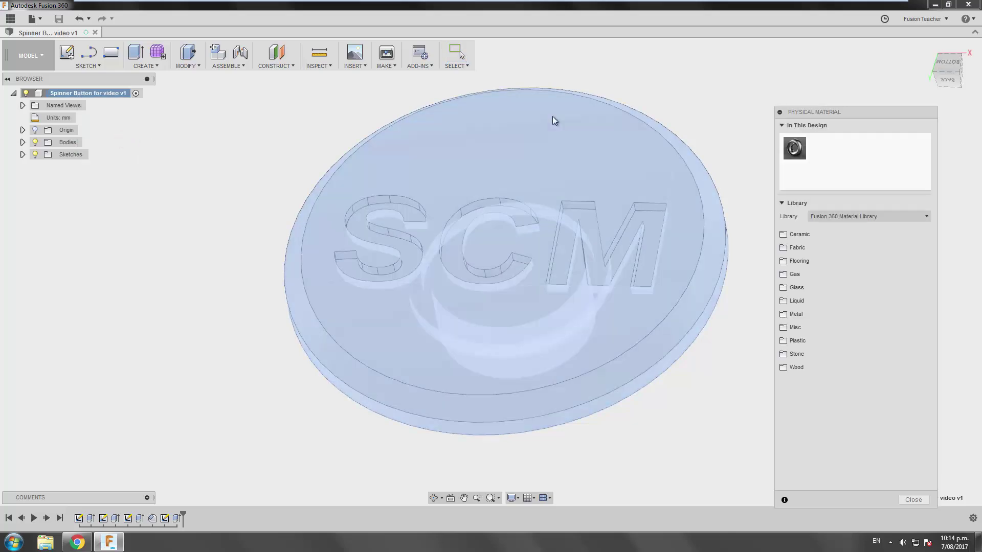
drag(820, 111, 806, 61)
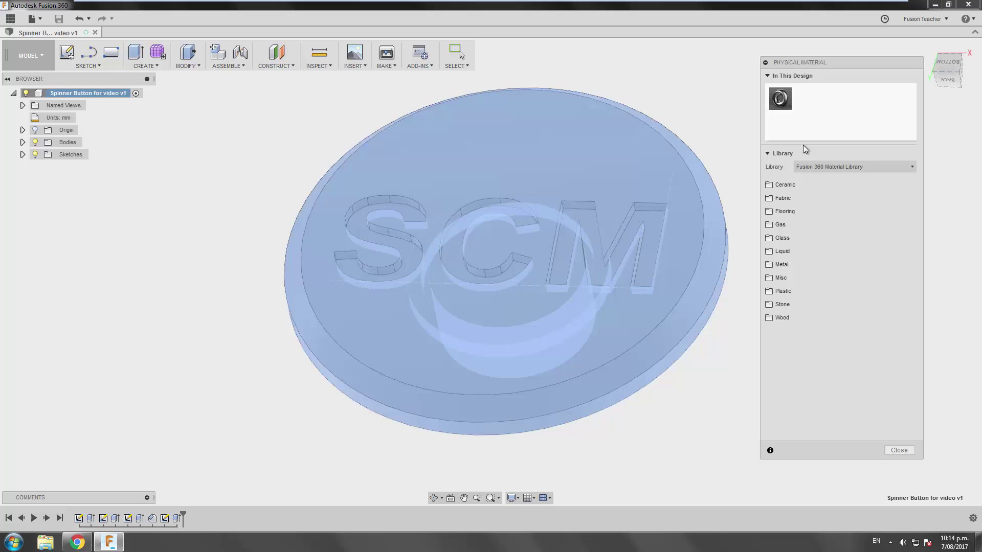
click(786, 292)
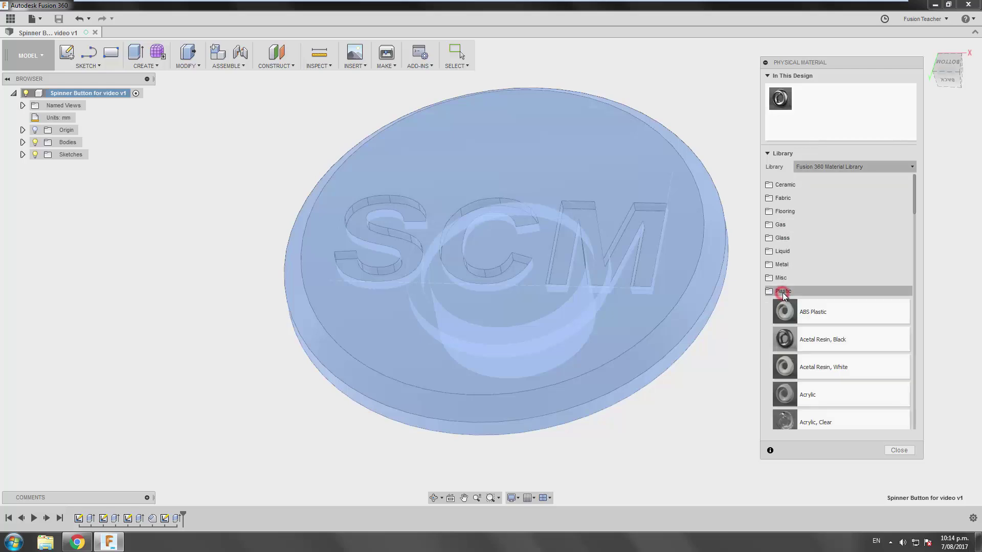
click(806, 314)
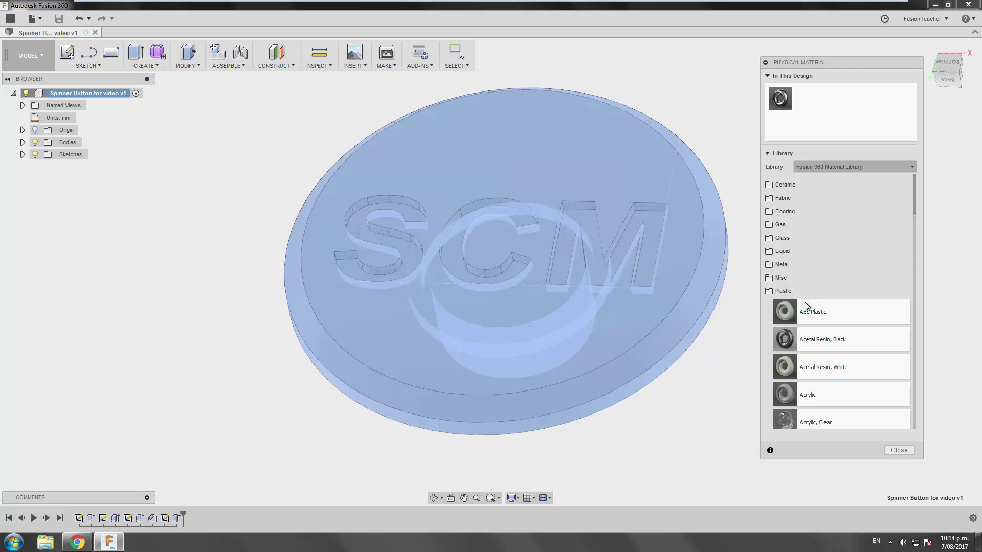
click(816, 313)
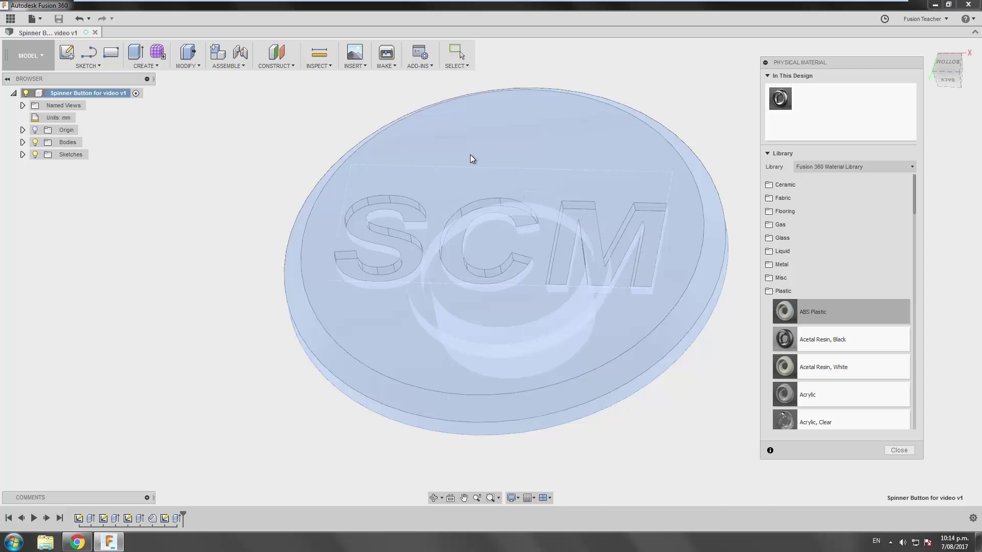
drag(471, 155, 470, 156)
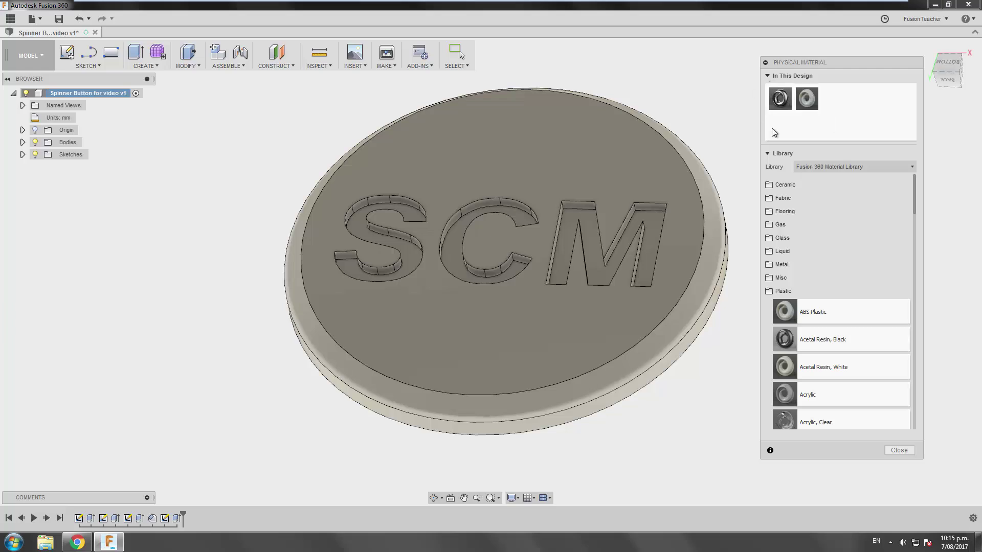
- Rename the applied ABS Plastic material to PLA Plastic
right_click(810, 106)
click(827, 107)
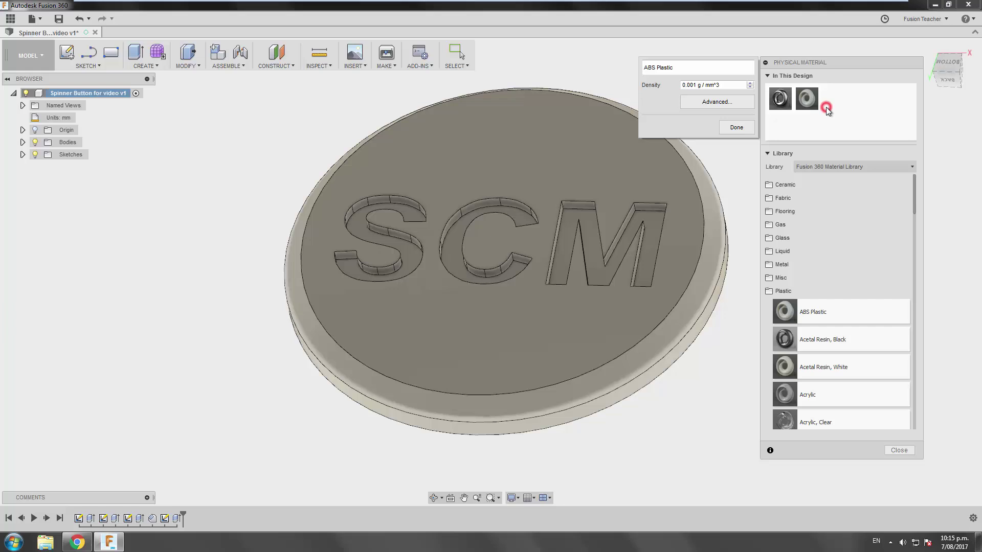
double_click(649, 67)
text(PLA)
click(729, 129)
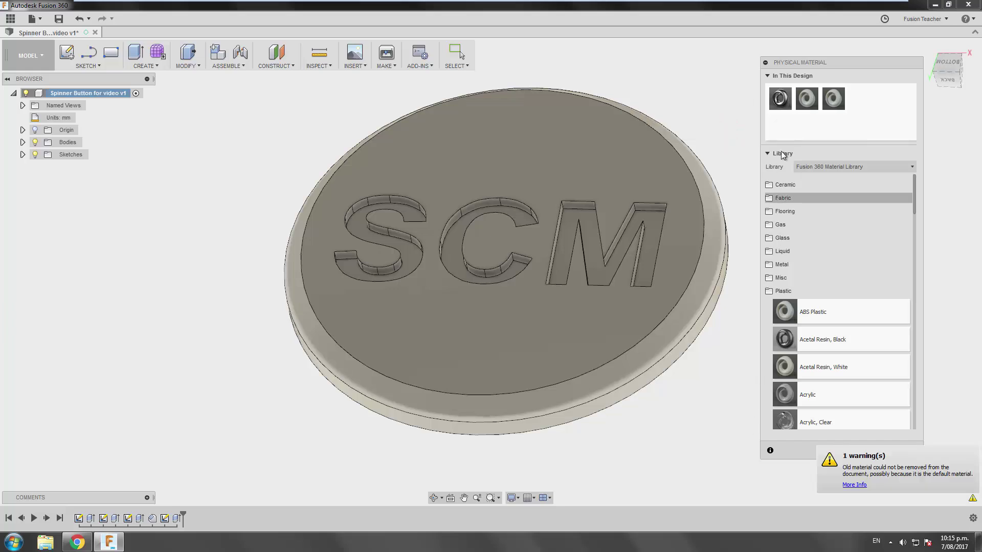
- Delete all unused physical materials from the design and close the material panel
right_click(805, 131)
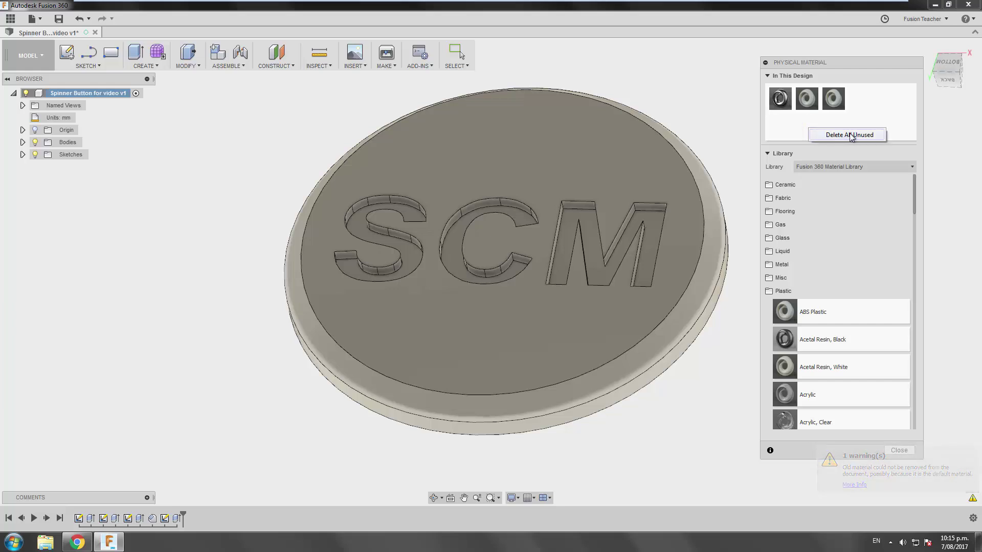
click(829, 132)
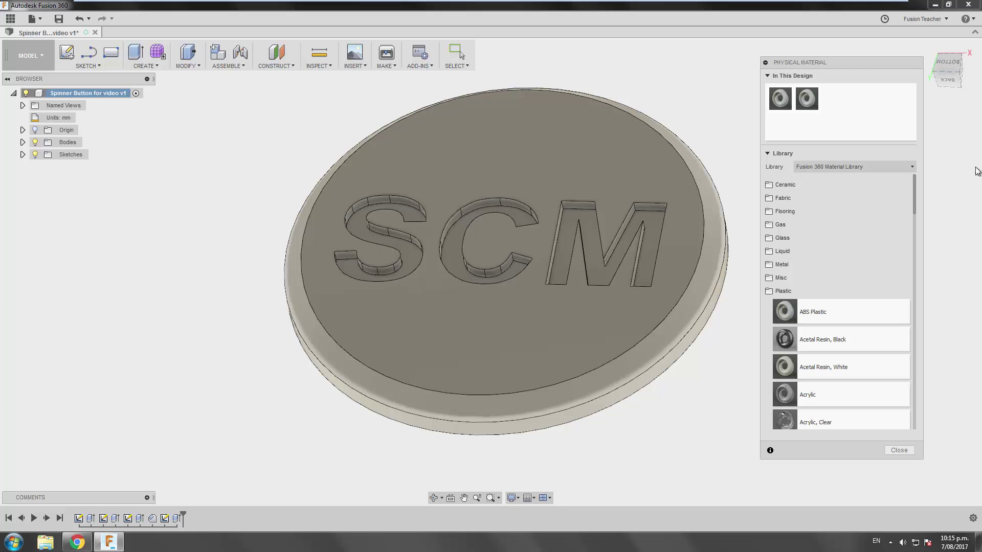
click(900, 450)
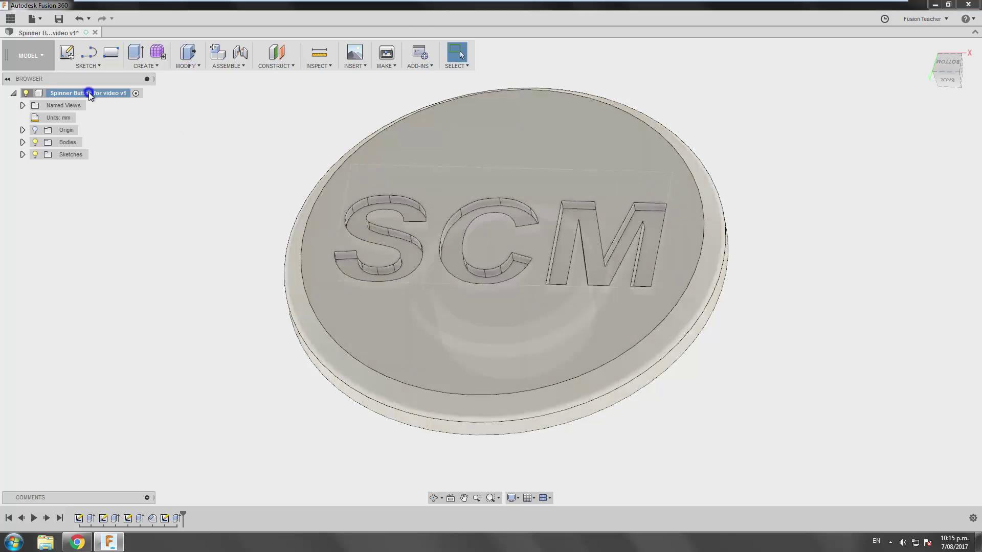
- Open the design's Appearance panel and browse the textured plastic appearances
right_click(89, 92)
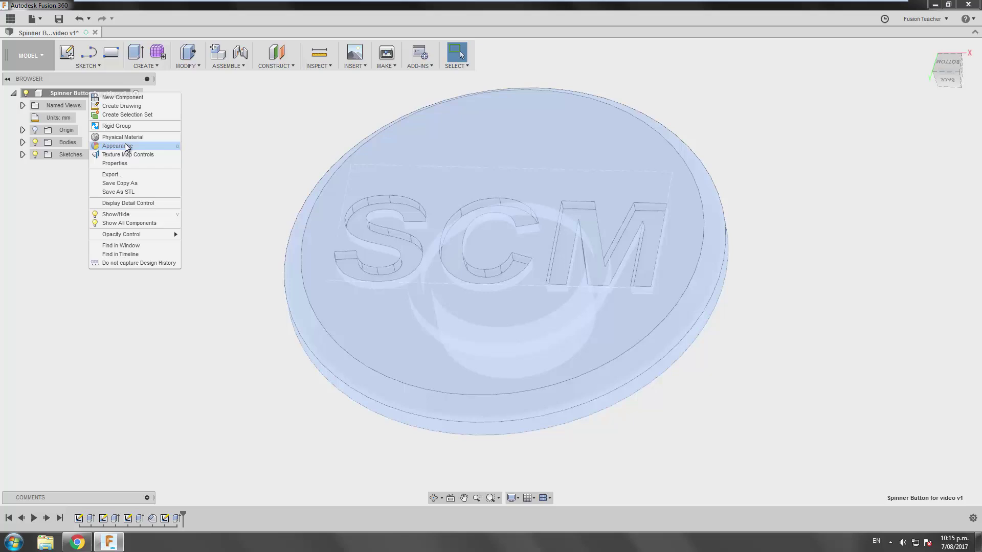
click(158, 148)
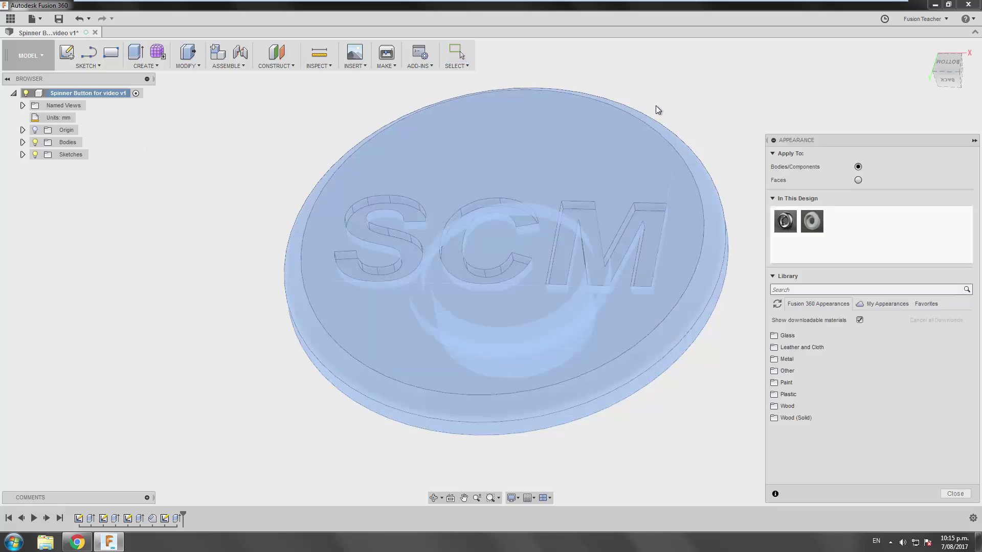
drag(816, 139, 789, 85)
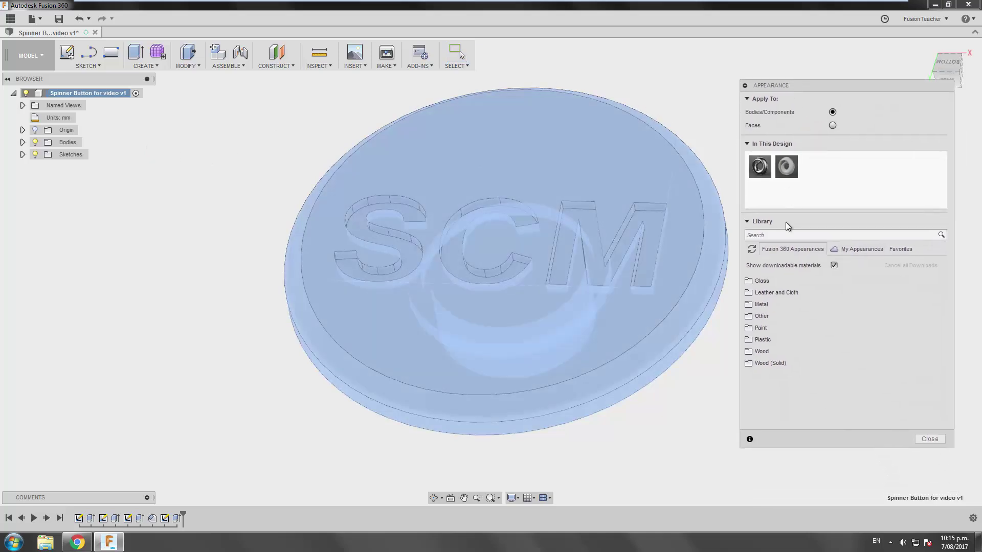
click(774, 340)
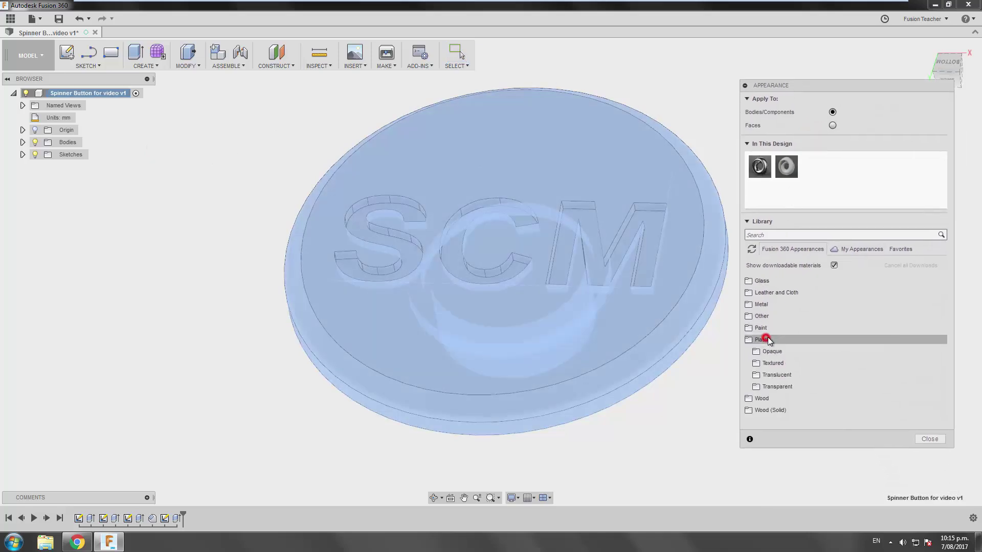
click(785, 362)
scroll(802, 330, down, 5)
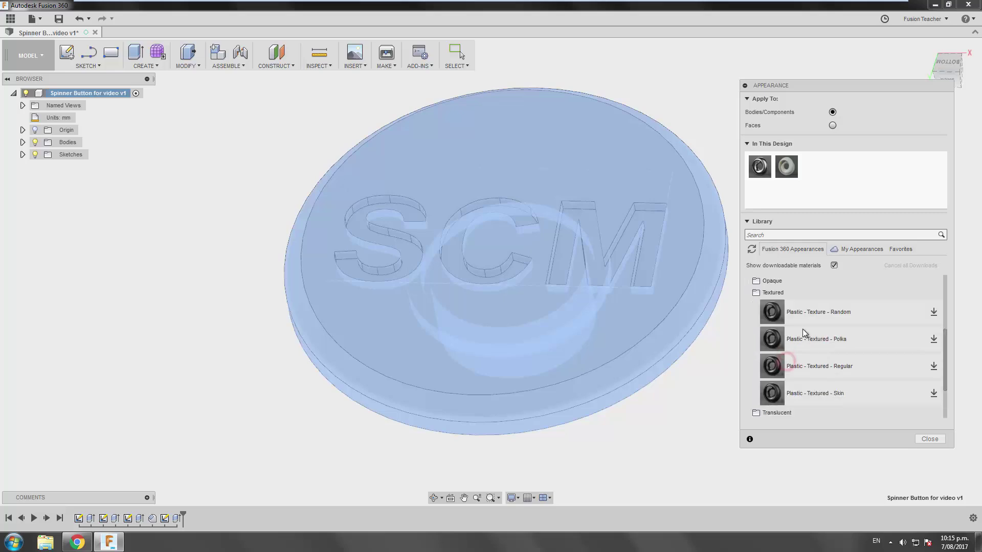
scroll(829, 337, up, 2)
click(788, 294)
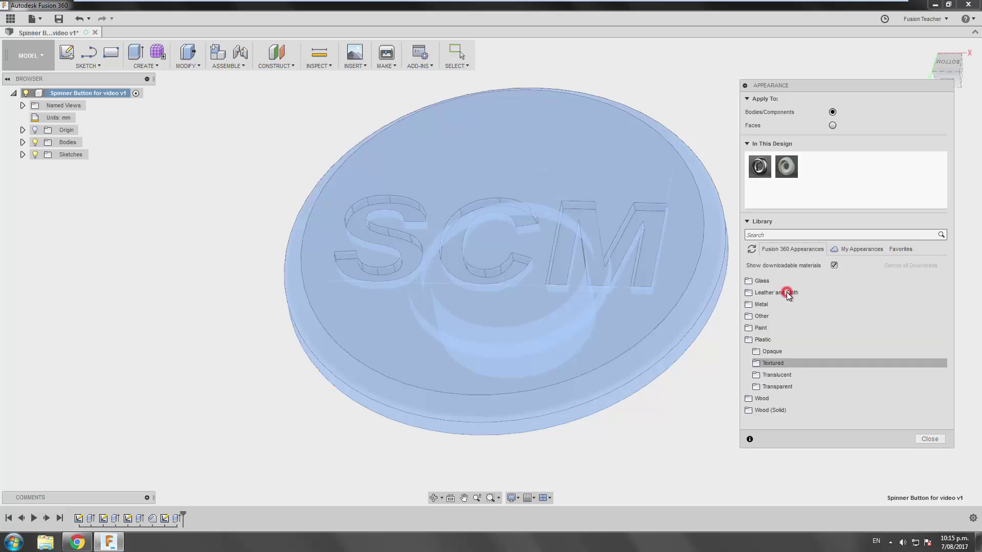
- Apply Plastic - Matte (Green) from Opaque plastics to the body and delete unused appearances
click(789, 386)
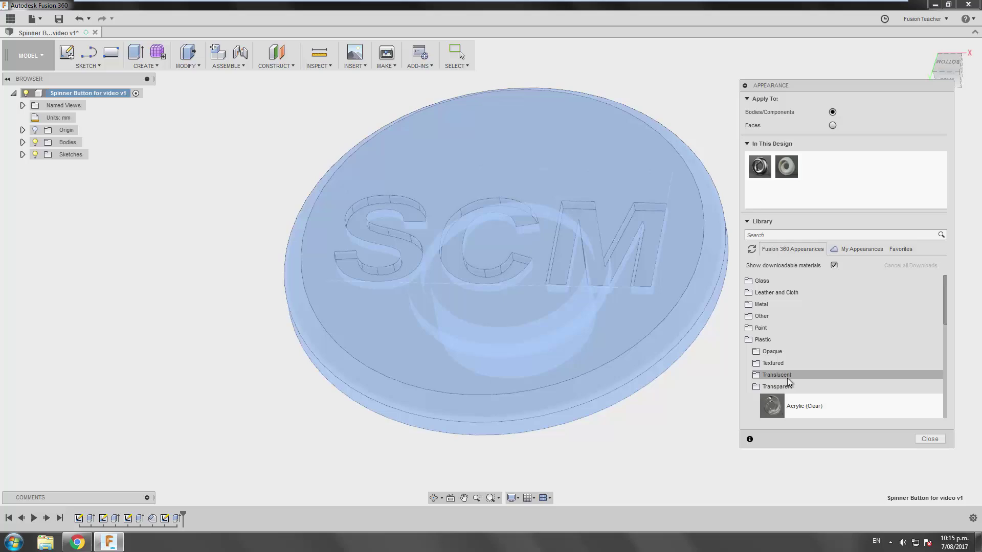
click(781, 386)
click(773, 352)
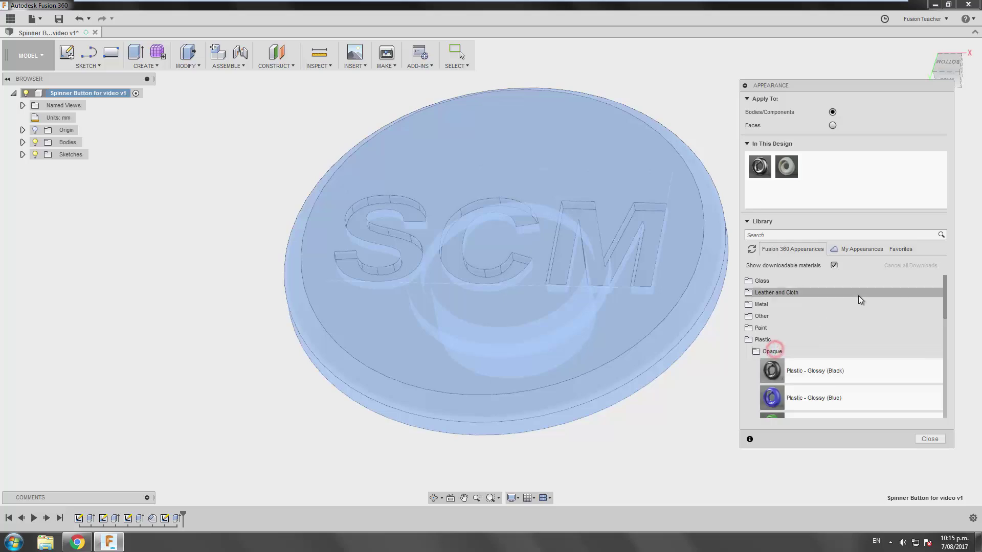
scroll(853, 309, down, 3)
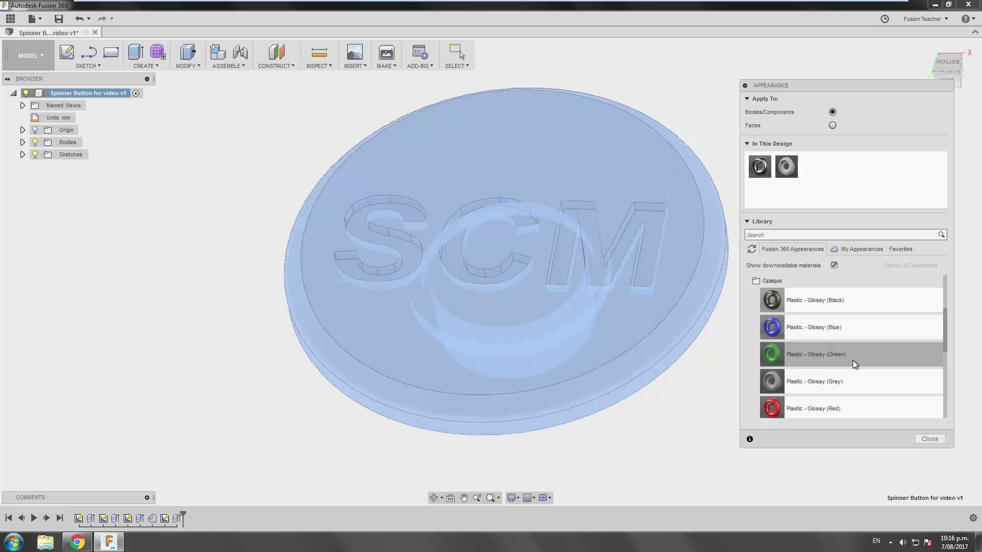
scroll(857, 359, down, 8)
scroll(856, 357, up, 3)
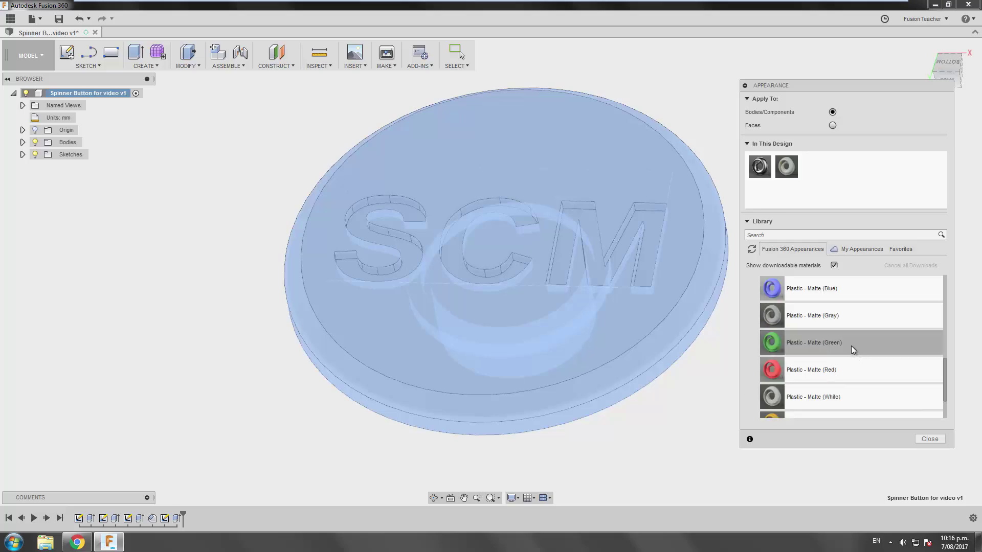
drag(852, 345, 693, 261)
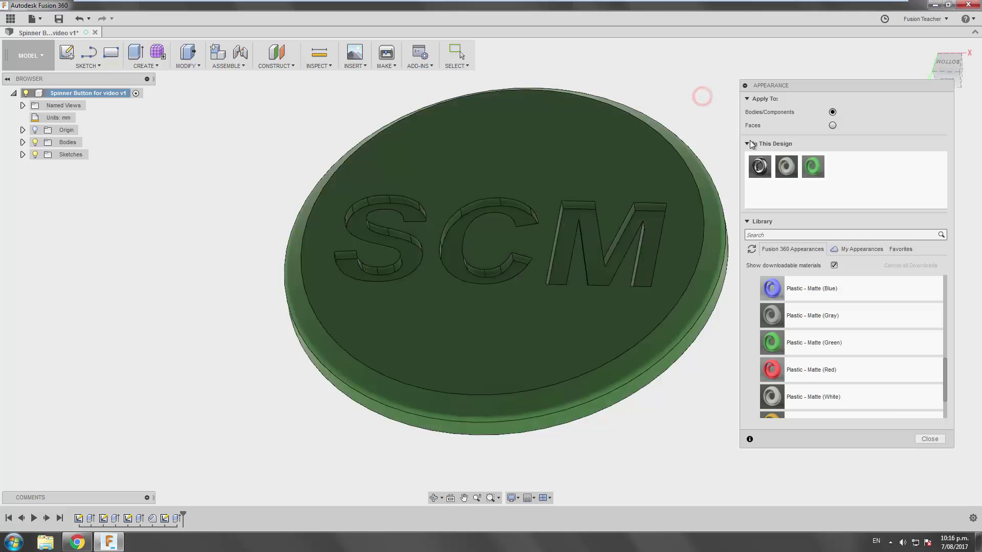
right_click(837, 193)
click(859, 202)
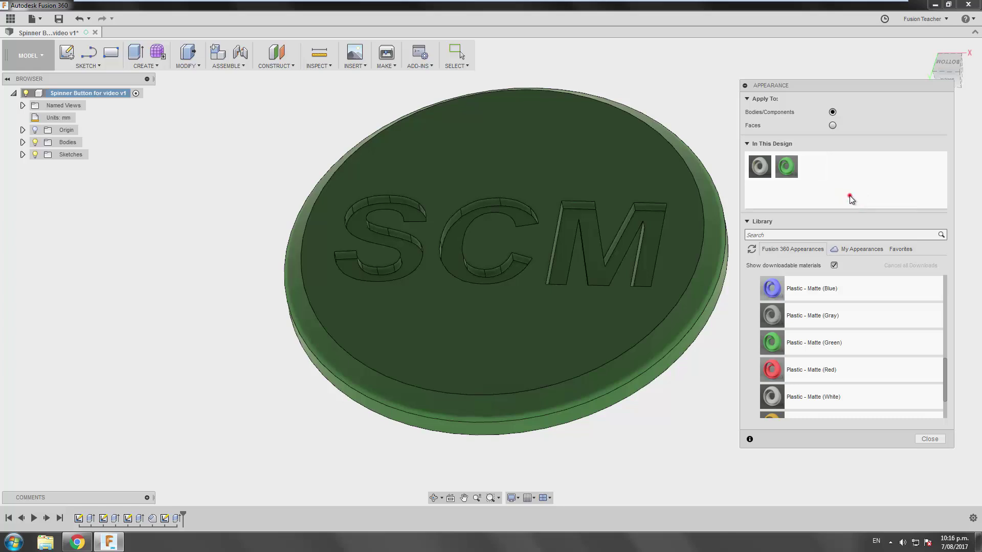
- Close the appearance panel and orbit to inspect the underside boss, then the SCM top face
click(930, 440)
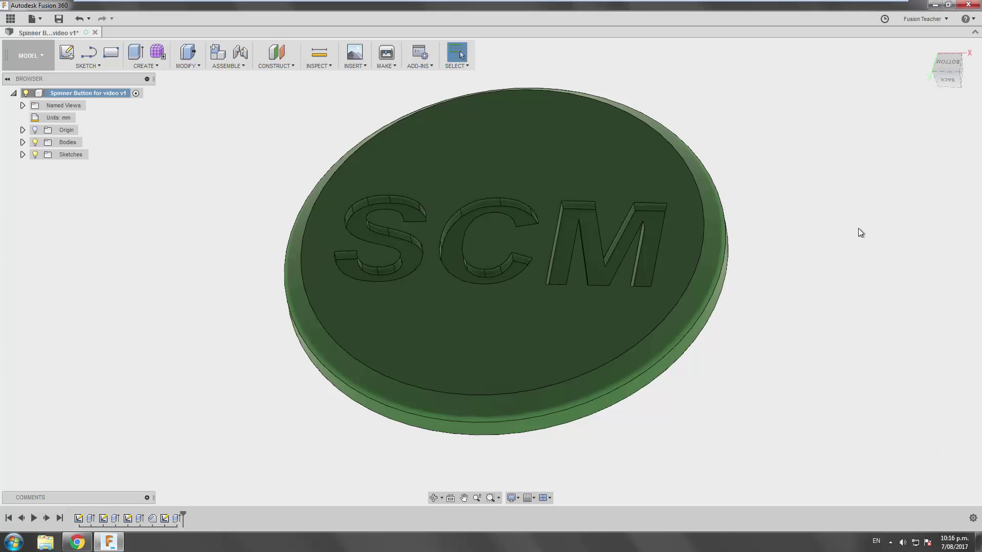
shift+middle_drag(478, 281, 695, 202)
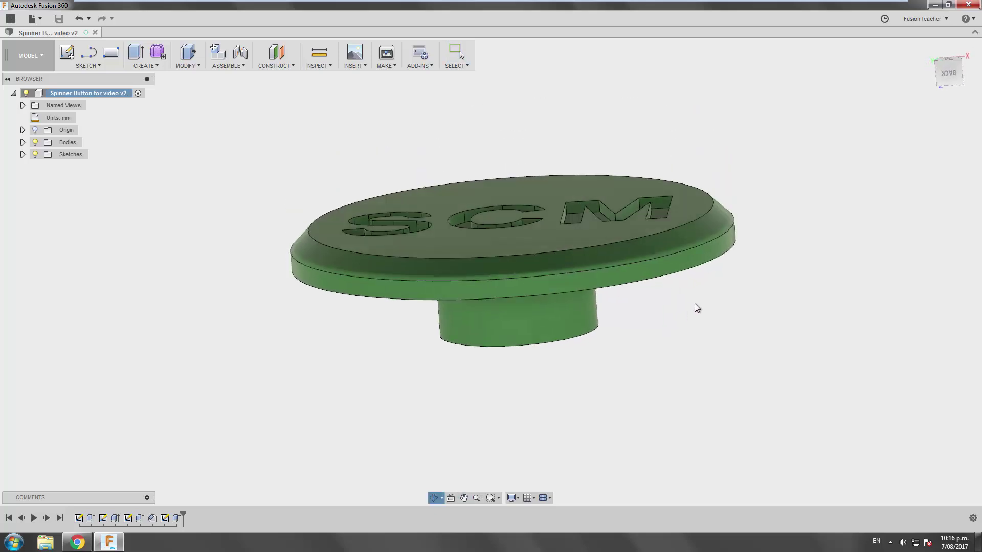
mouse_move(696, 307)
shift+middle_down()
mouse_move(717, 306)
mouse_move(695, 312)
shift+middle_up()
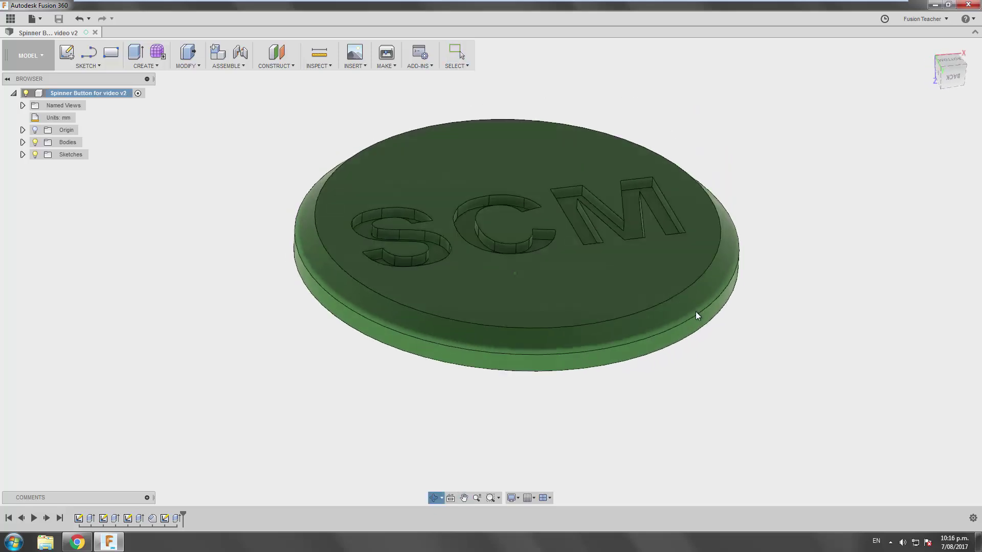